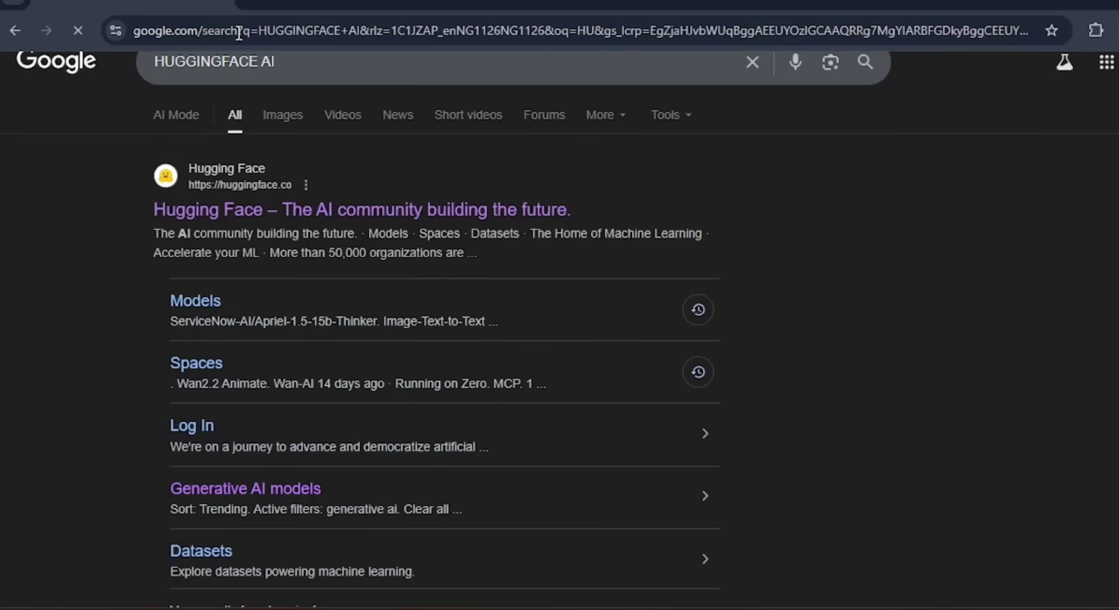
Open the Hugging Face site from the Google search results
scroll(245, 99, "up", 1)
triple_click(282, 97)
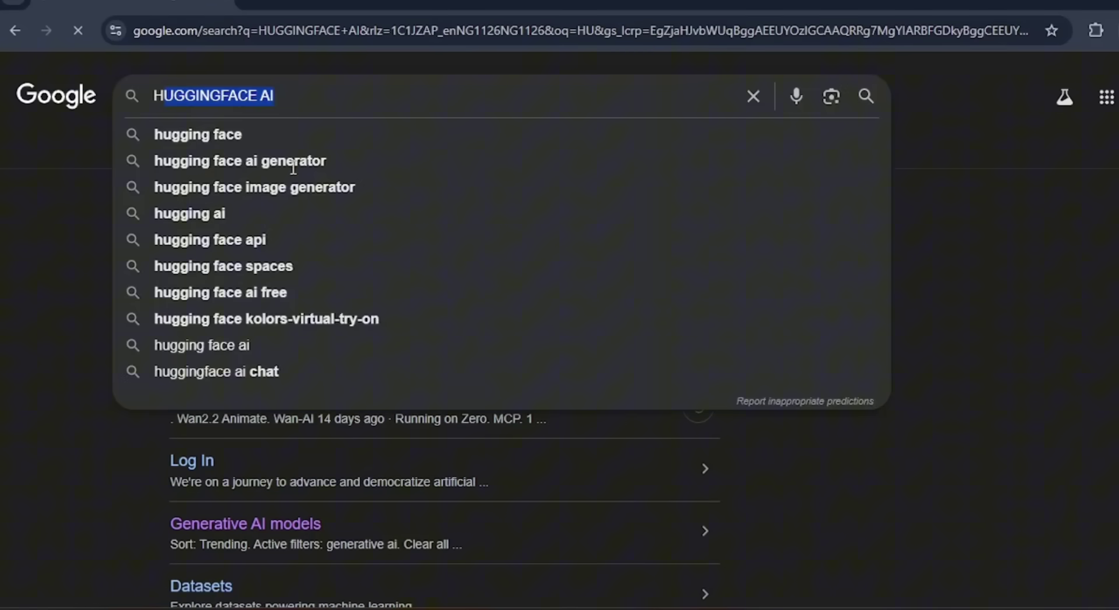
left_click(1, 382)
scroll(39, 394, "down", 4)
scroll(41, 277, "up", 4)
left_click(176, 250)
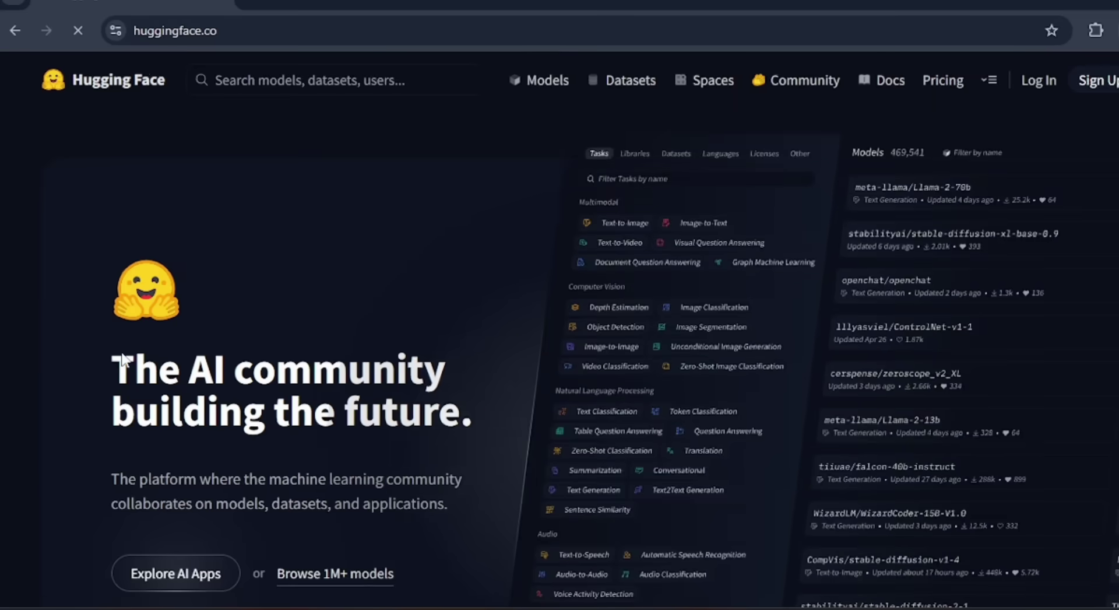
Scroll through the Hugging Face homepage and its headline
scroll(274, 458, "down", 2)
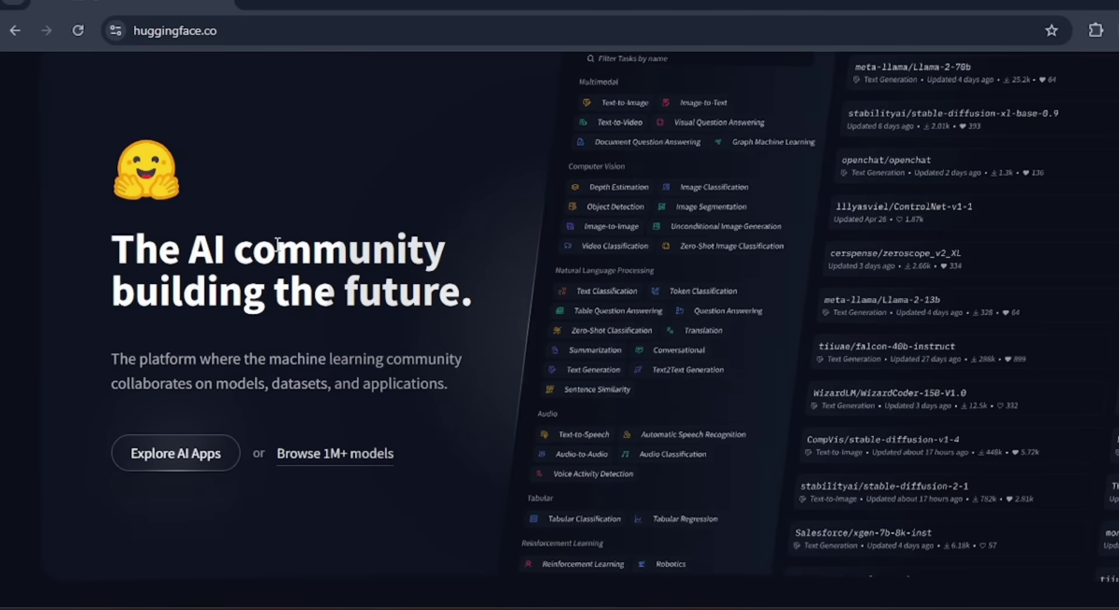
left_click_drag(277, 244, 452, 302)
left_click(452, 302)
scroll(452, 302, "down", 8)
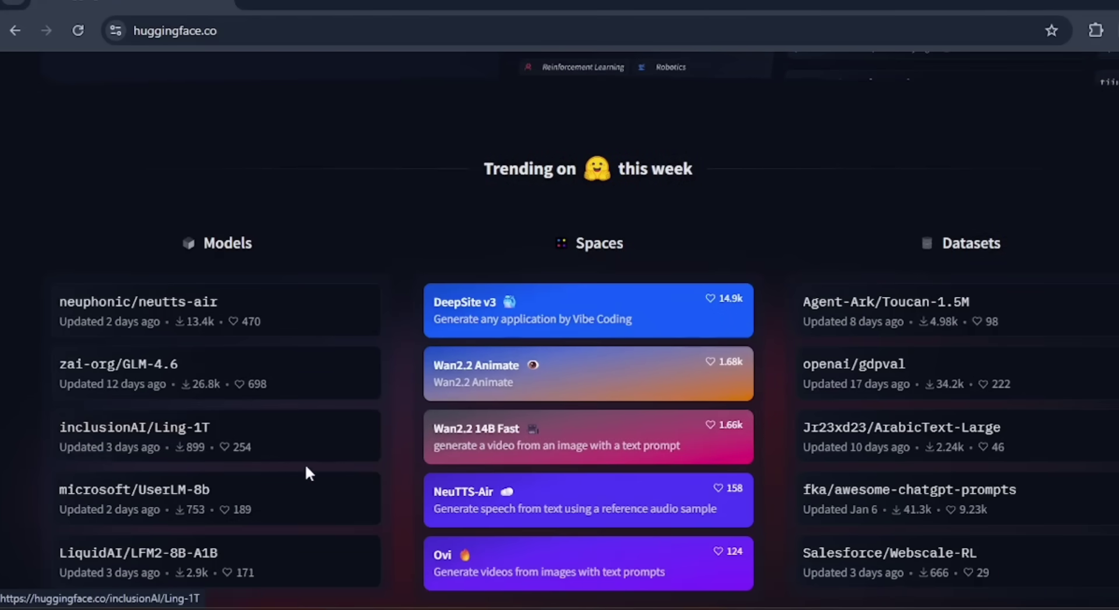
scroll(300, 502, "up", 10)
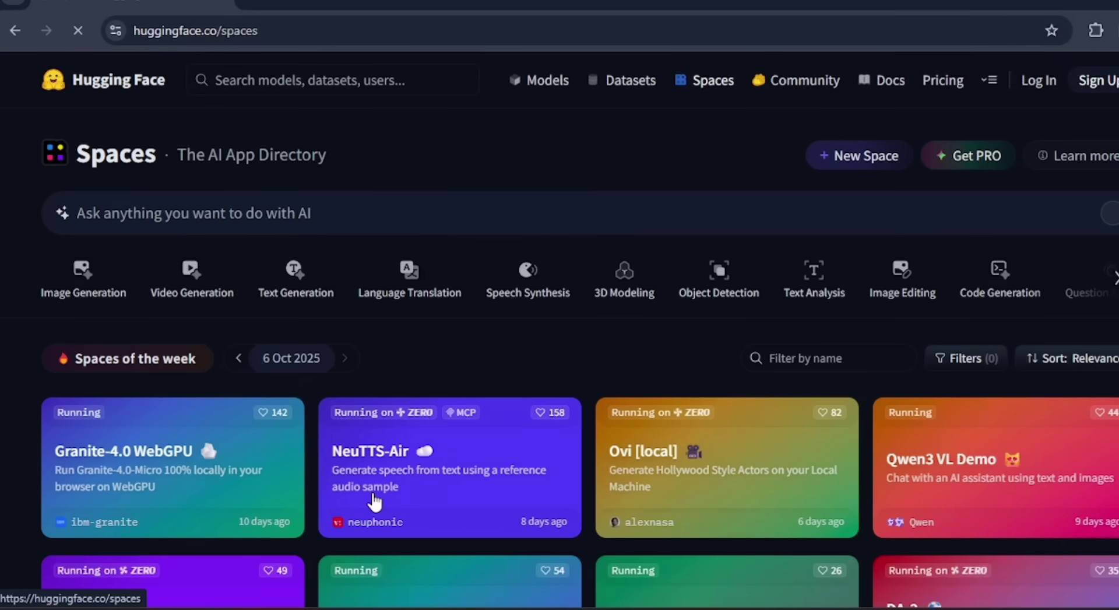
Filter the Spaces directory to the Image Generation category
scroll(277, 584, "down", 1)
scroll(269, 457, "down", 3)
scroll(269, 457, "up", 1)
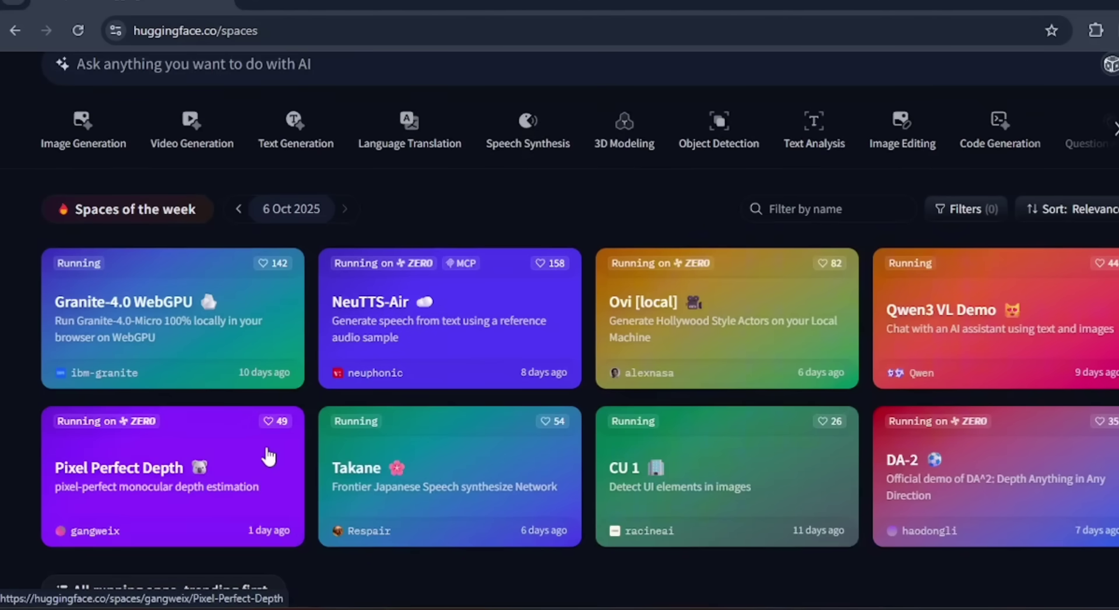
left_click(76, 128)
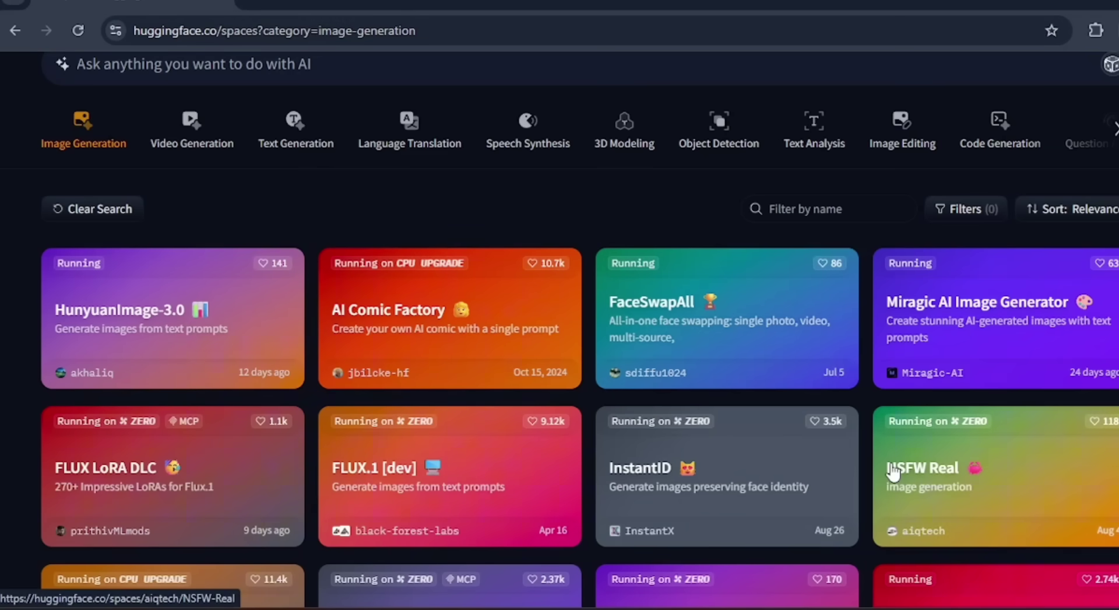
Open the NSFW Real space past its content warning and generate 'A GIRL IN THE PARK'
left_click(892, 472)
left_click(447, 343)
left_click(483, 128)
type("GENERATE AN IMAGE OF A")
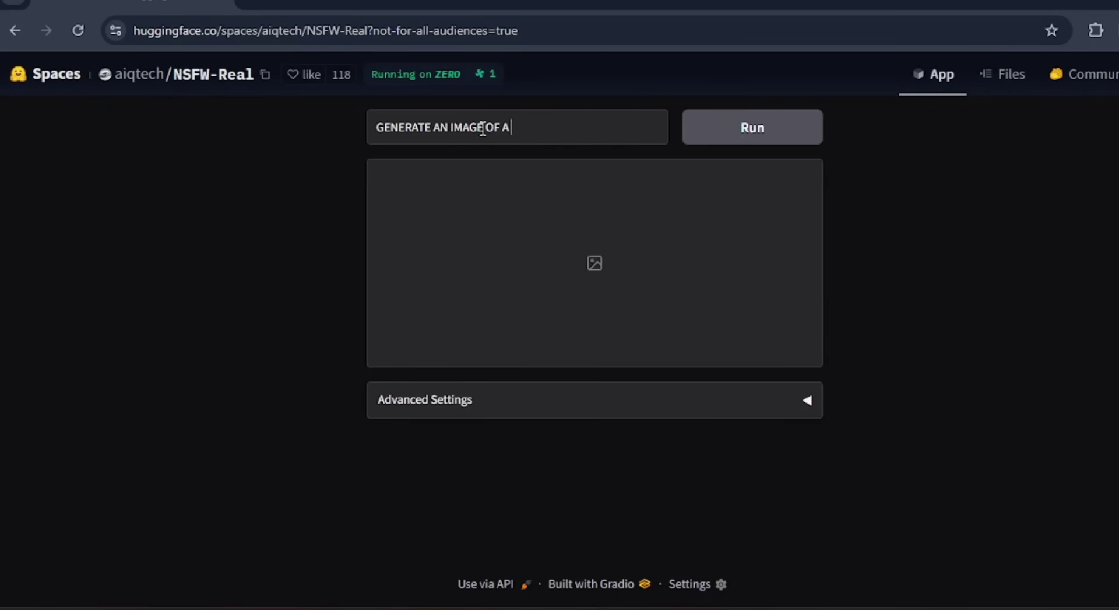
type(" GIRL IN THE PAR")
key("BackSpace")
key("BackSpace")
type("K")
left_click(717, 124)
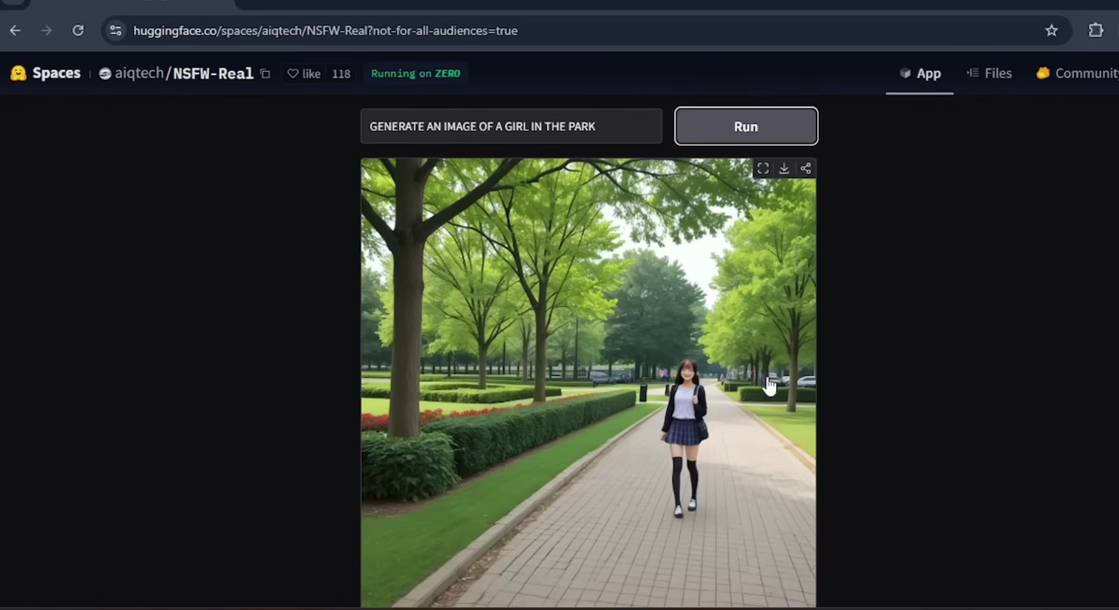
Generate two versions of 'AN IMAGE OF AN APPLE DRIPPING WITH WATER'
scroll(618, 384, "down", 2)
scroll(618, 384, "up", 2)
triple_click(461, 127)
type("GENERATE AN IMAGE OF AN APPLE DRIP")
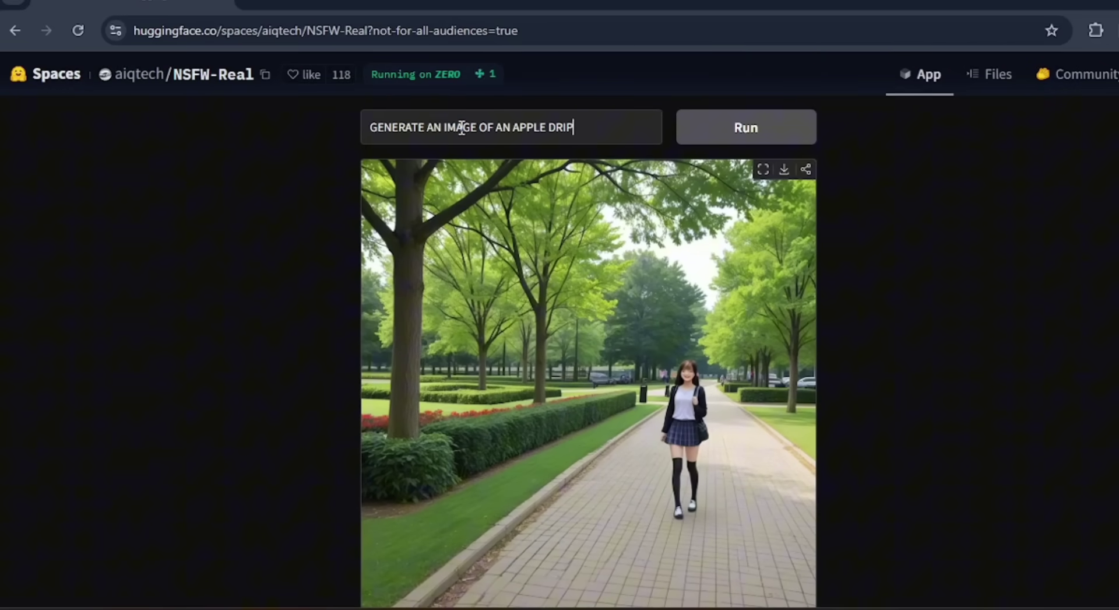
type("PING WITH WATER")
left_click(718, 131)
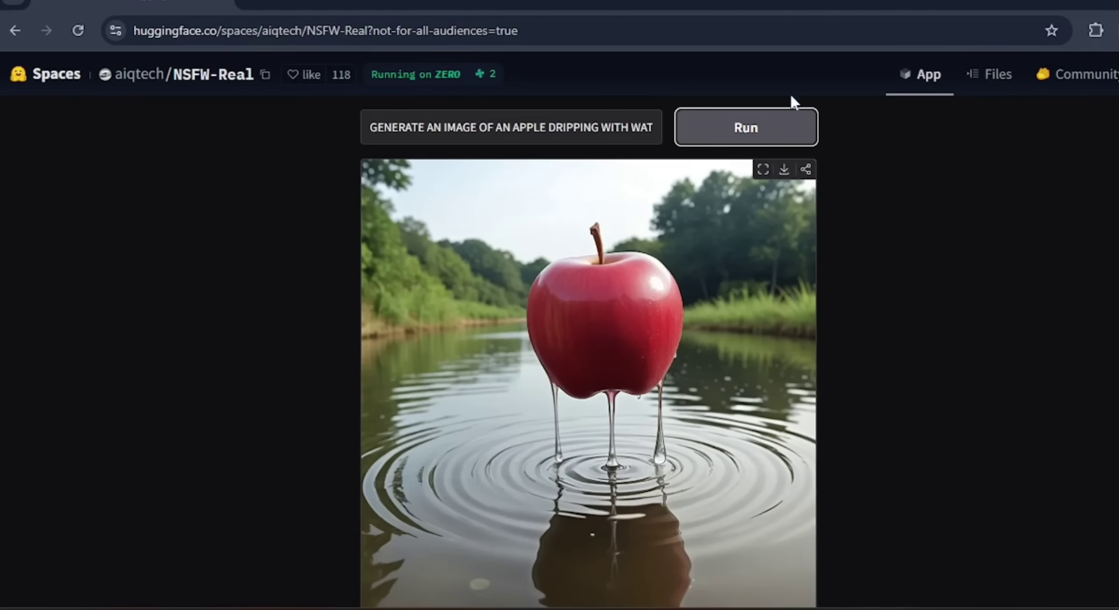
left_click(781, 128)
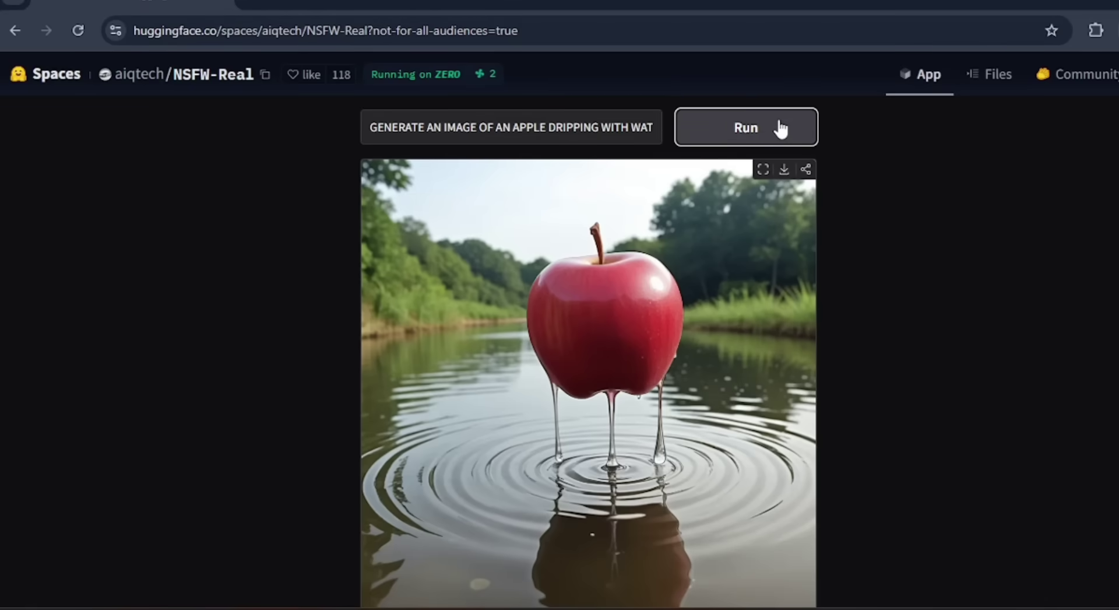
Reword the prompt to an apple that is soaking wet and generate it
left_click(626, 125)
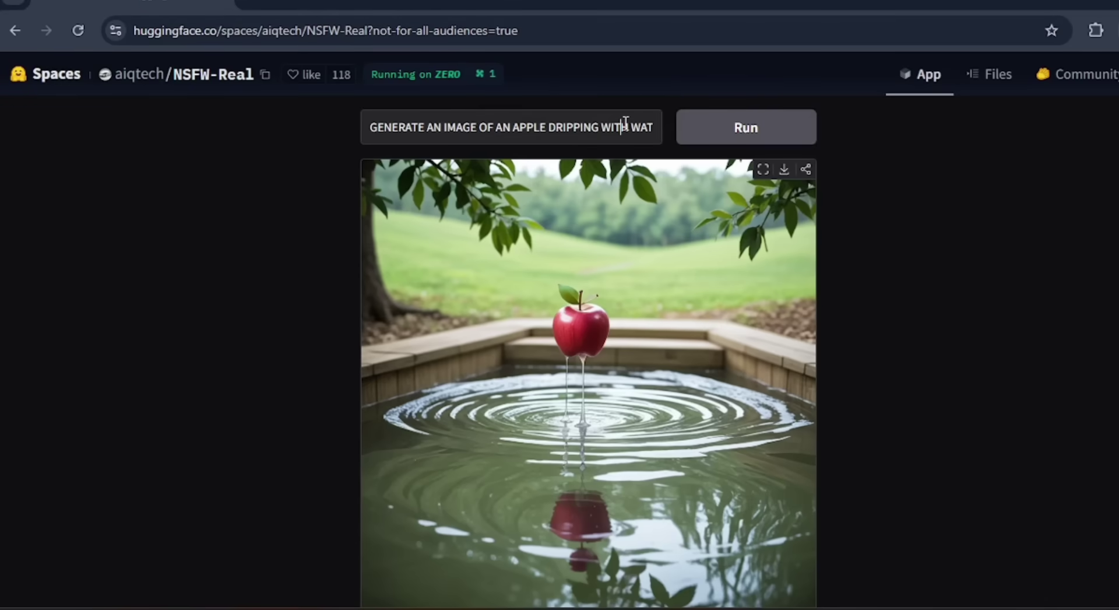
key("End")
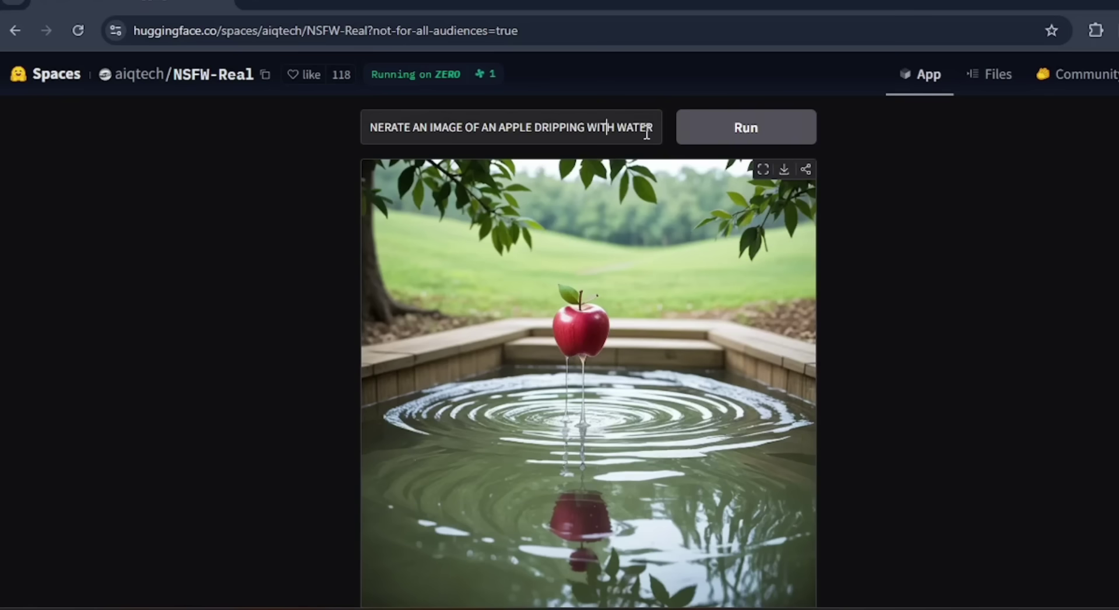
key("BackSpace")
key("BackSpace")
key("BackSpace")
key("BackSpace")
key("BackSpace")
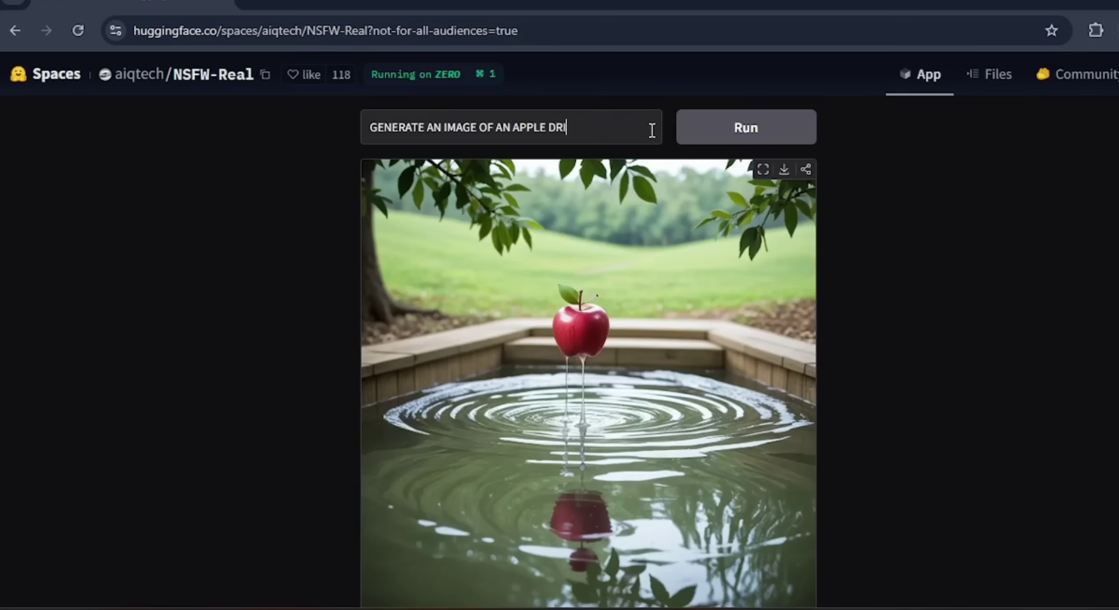
type("HAT IS SOAKING WET")
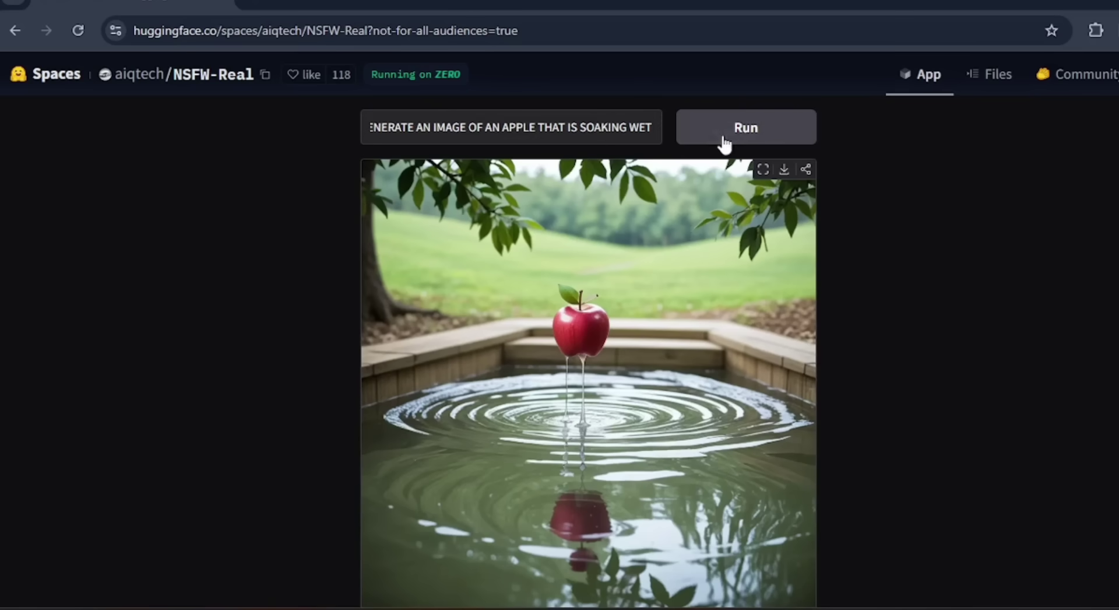
left_click(740, 133)
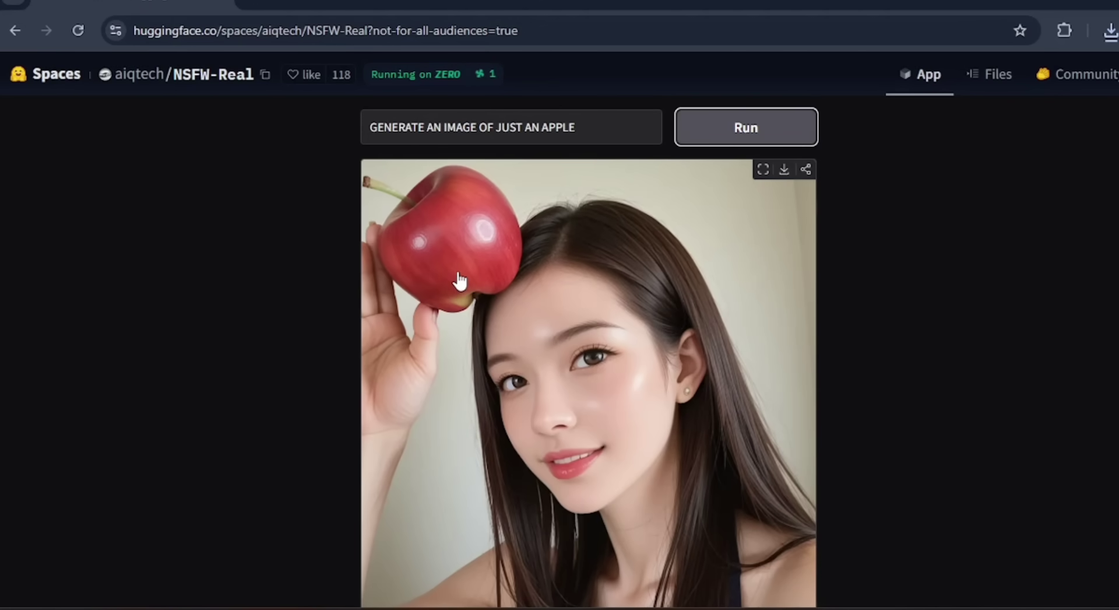
scroll(792, 394, "down", 5)
scroll(792, 395, "up", 4)
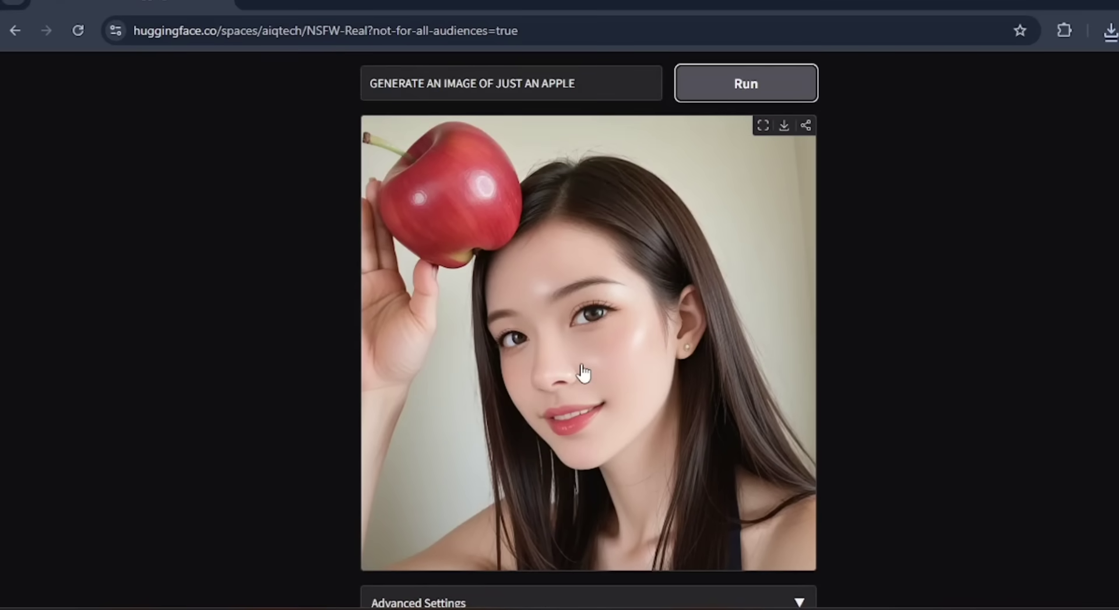
scroll(583, 373, "up", 1)
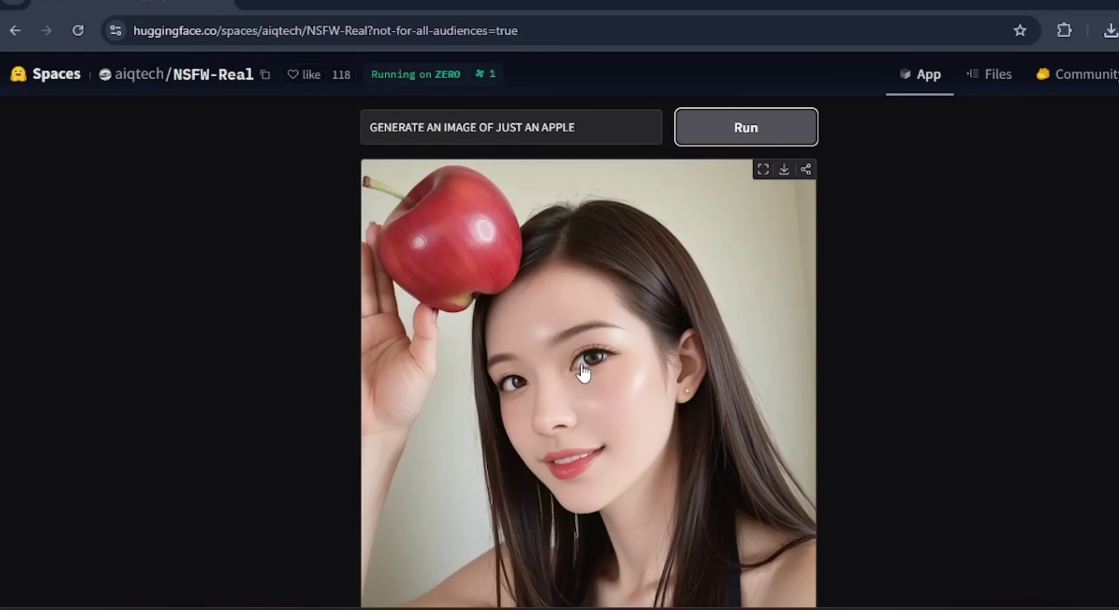
Go to the Arial311/NSFW-Image-Generator space and generate 'AN IMAGE OF AN APPLE'
left_click(20, 30)
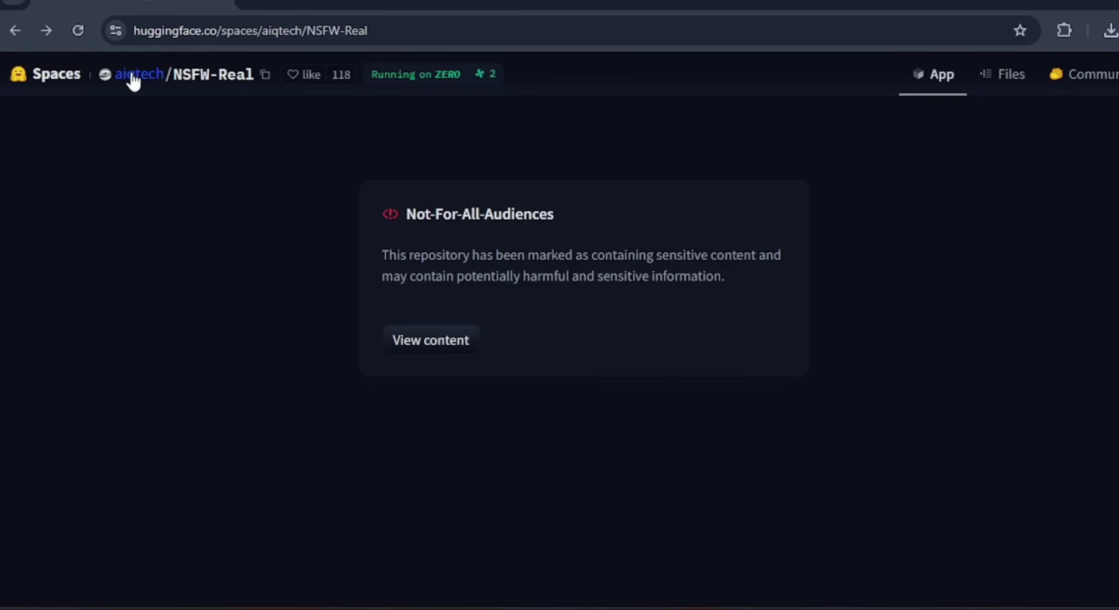
left_click(137, 30)
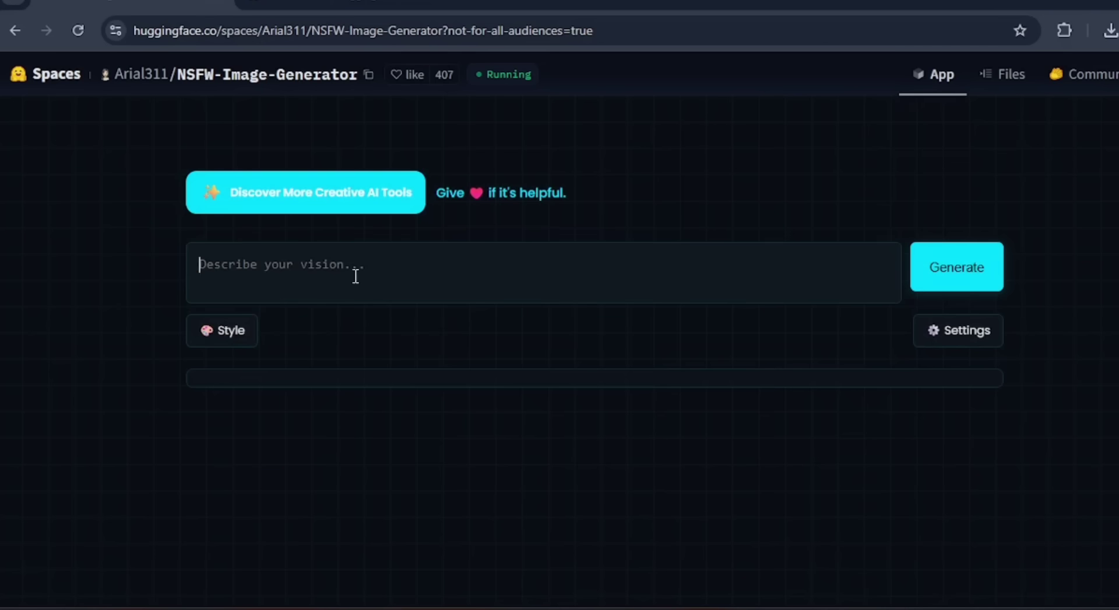
left_click(355, 276)
type("GENERATE AN IMAGE OF AN APPLE")
left_click(985, 259)
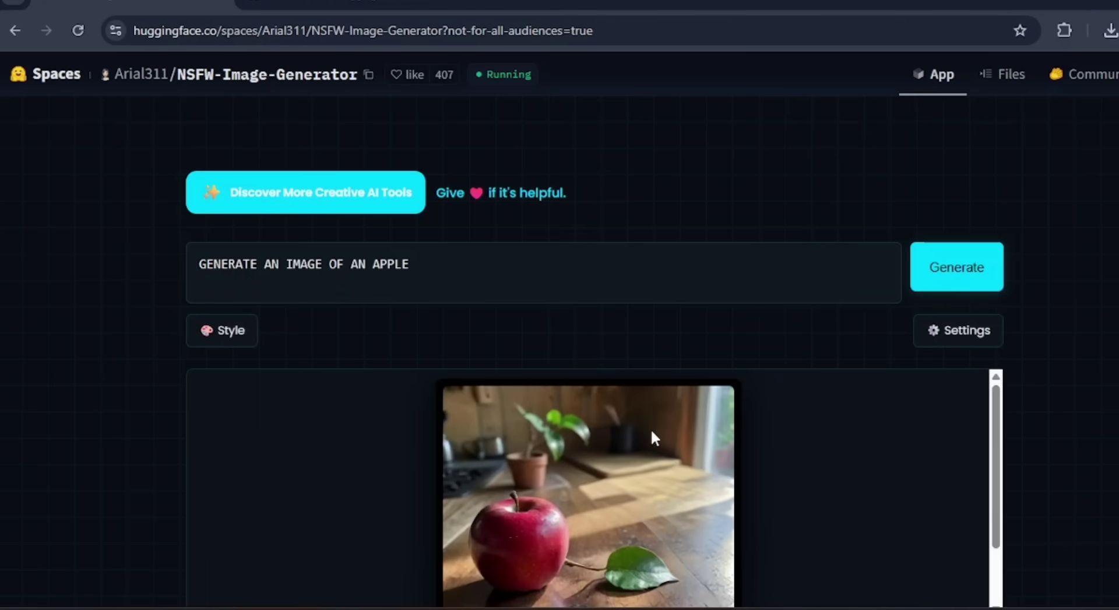
Rewrite the prompt to two clothed women laughing and generate it
left_click(411, 267)
key("BackSpace")
key("BackSpace")
key("BackSpace")
key("BackSpace")
key("BackSpace")
key("BackSpace")
key("BackSpace")
key("BackSpace")
key("BackSpace")
key("BackSpace")
key("BackSpace")
key("BackSpace")
key("BackSpace")
key("BackSpace")
key("BackSpace")
key("BackSpace")
key("BackSpace")
key("BackSpace")
key("BackSpace")
key("BackSpace")
type("RATE AN IMAGE OF A WOMAN WEARING CLOTHES ONTOP OF ANOTHER WOMAN WEARING CLOTHES THEY ARE SMILING AND LAUGHU")
key("BackSpace")
type("ING")
left_click(937, 270)
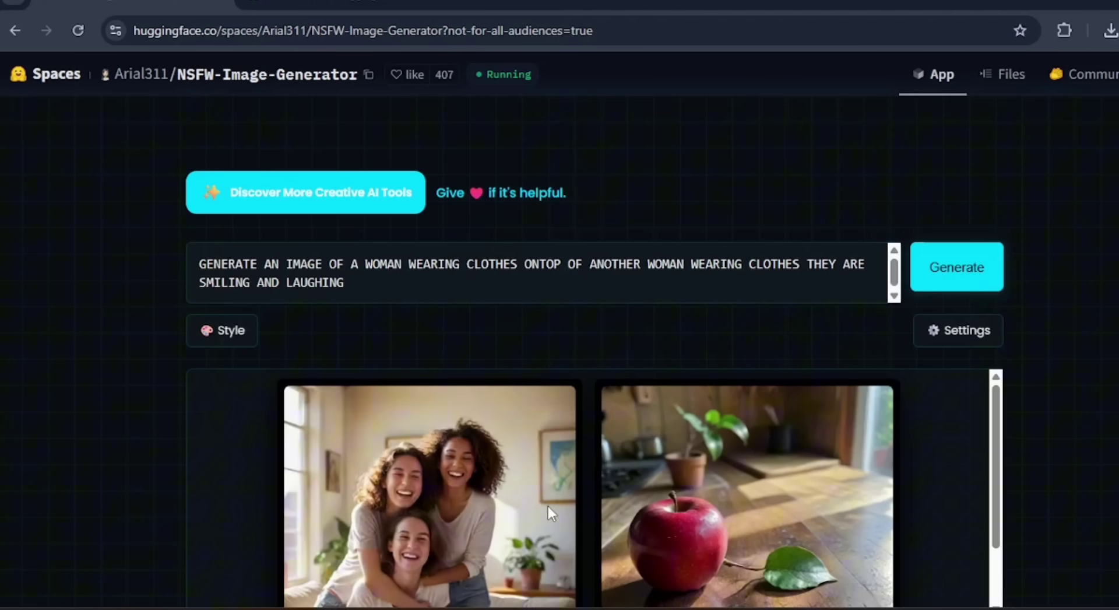
scroll(547, 505, "down", 1)
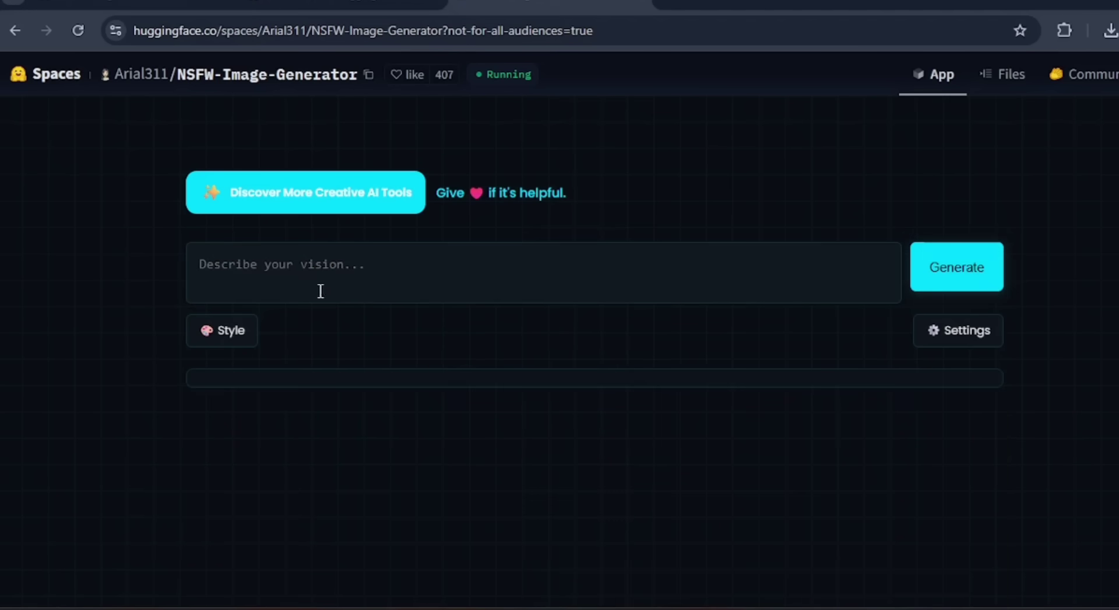
Set the API settings model to flux, leaving the style unchanged
left_click(240, 330)
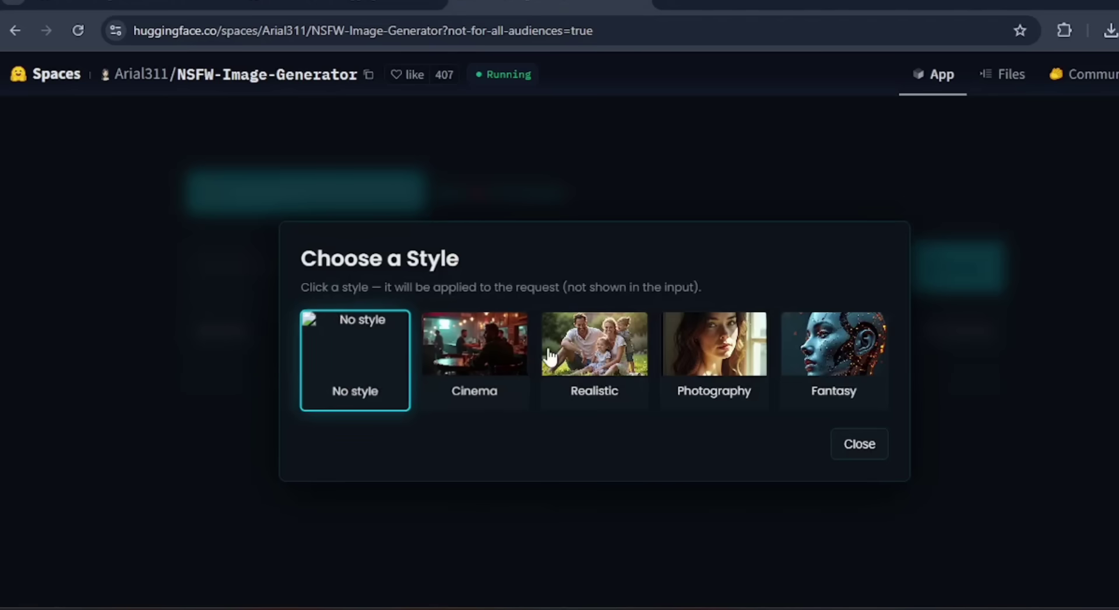
left_click(689, 356)
left_click(957, 330)
left_click(449, 328)
left_click(450, 374)
left_click(858, 419)
Generate an image of a woman taking a selfie with her iPhone
left_click(520, 295)
type("GENERAYE AN IMAG")
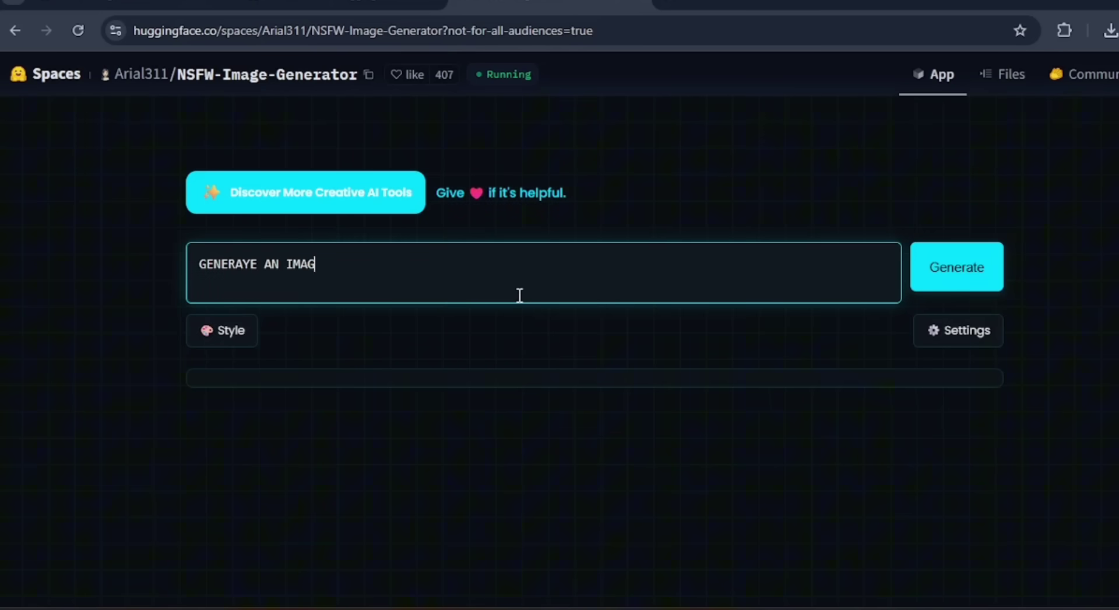
type("E OF A WOMAN TAKING A SELFIE WITH THERE IPHONE")
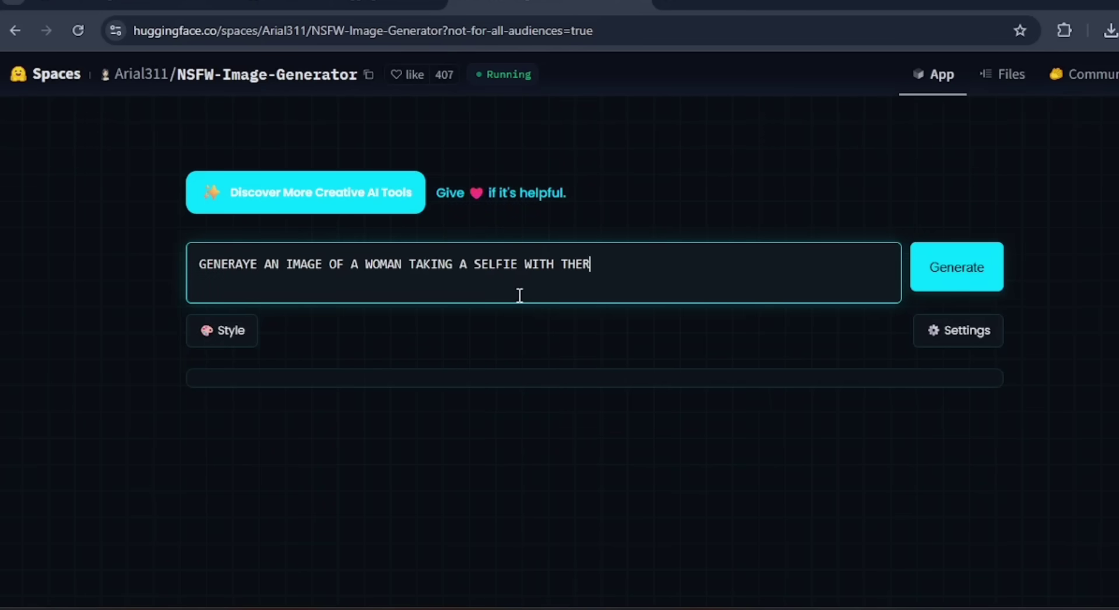
left_click(991, 257)
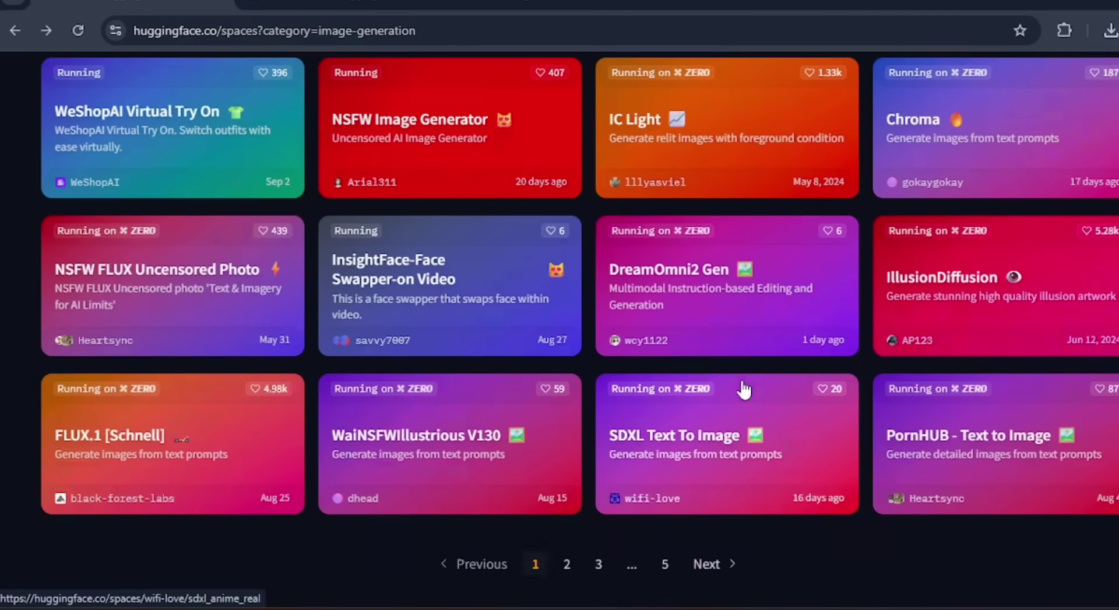
scroll(744, 390, "up", 8)
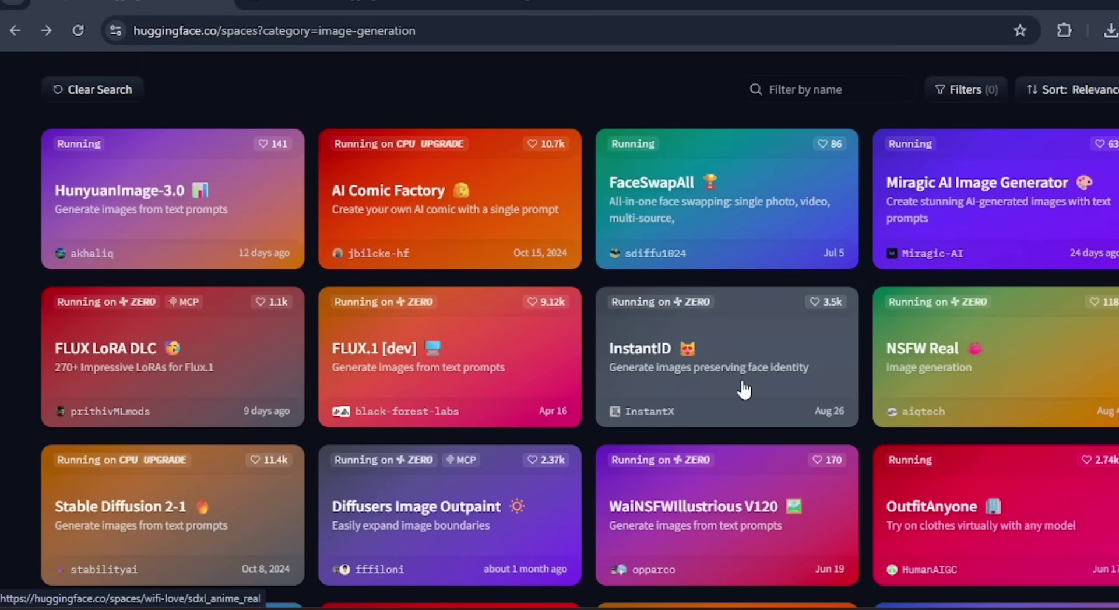
scroll(744, 390, "down", 10)
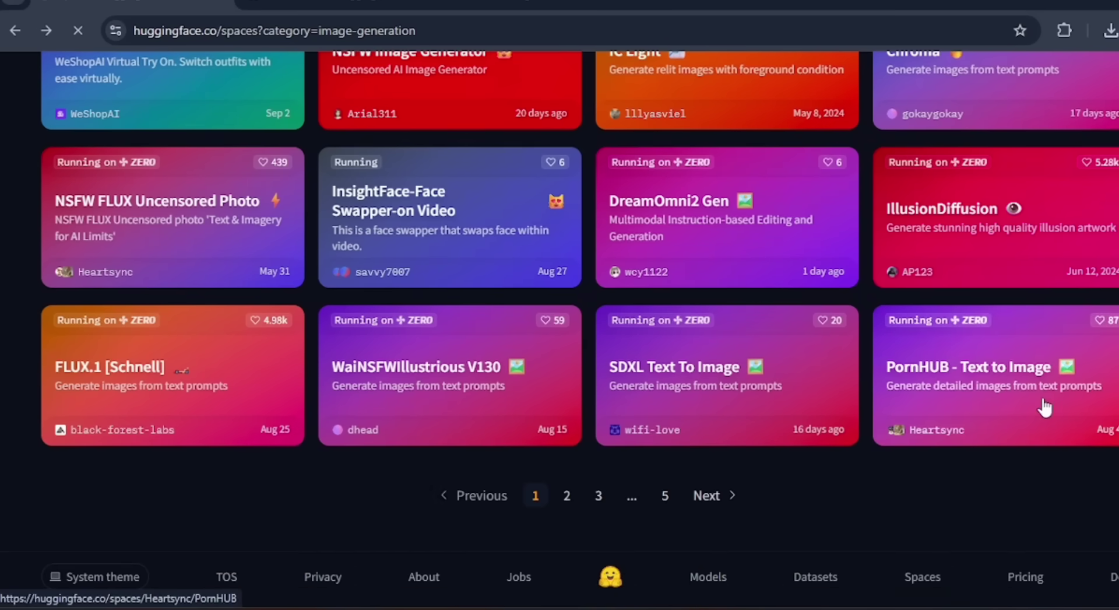
Open the PornHUB Space past its warning, run the prefilled prompt, and go back
left_click(1042, 396)
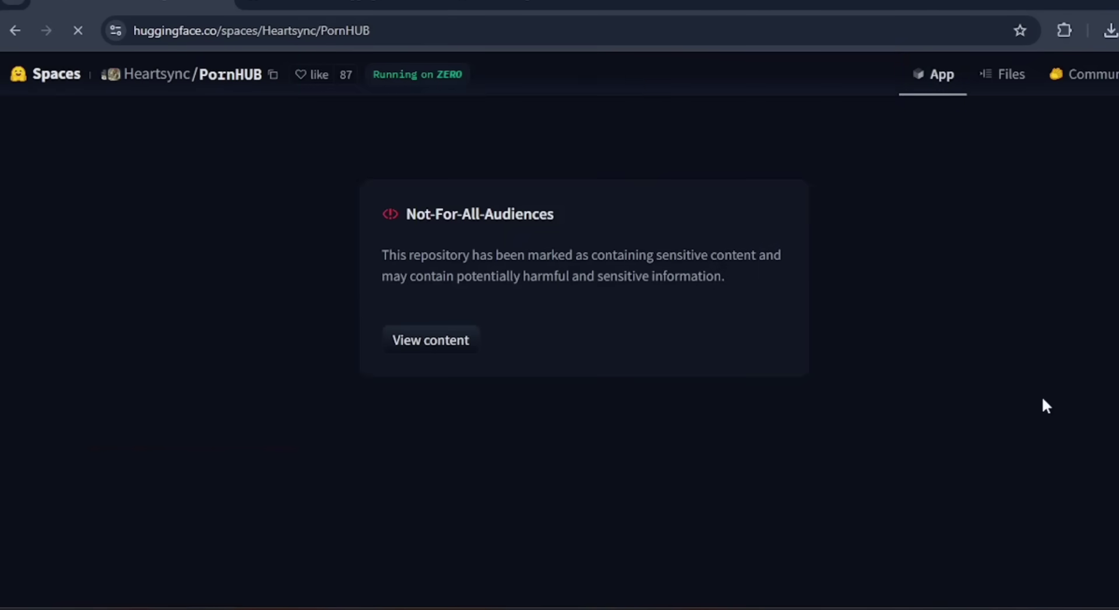
left_click(425, 343)
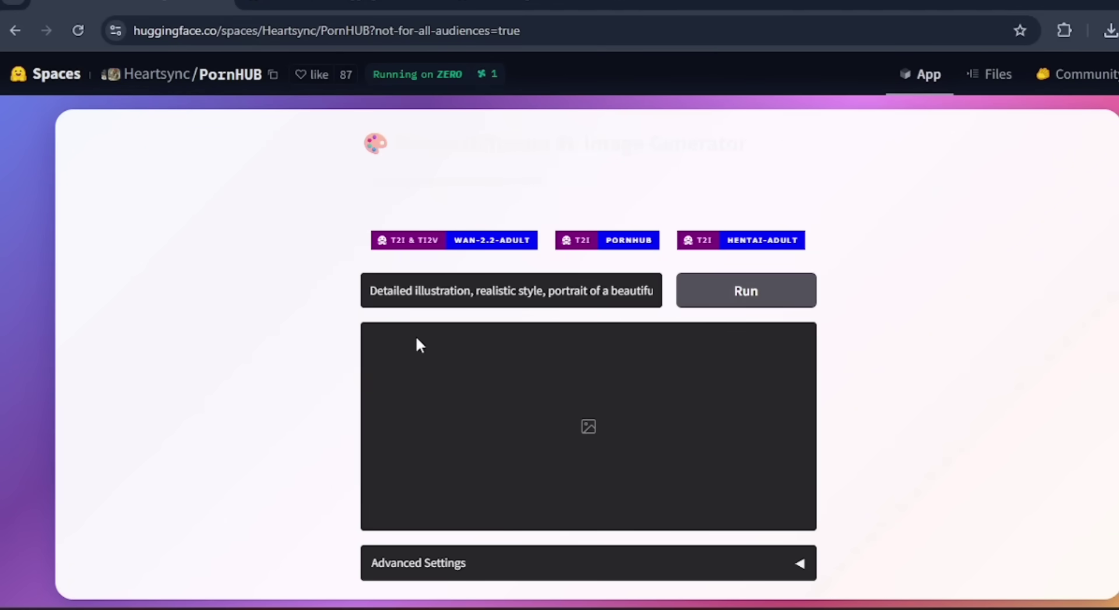
left_click(764, 292)
key("alt+Left")
Show the Video Generation Spaces and scroll through their cards
left_click(554, 203)
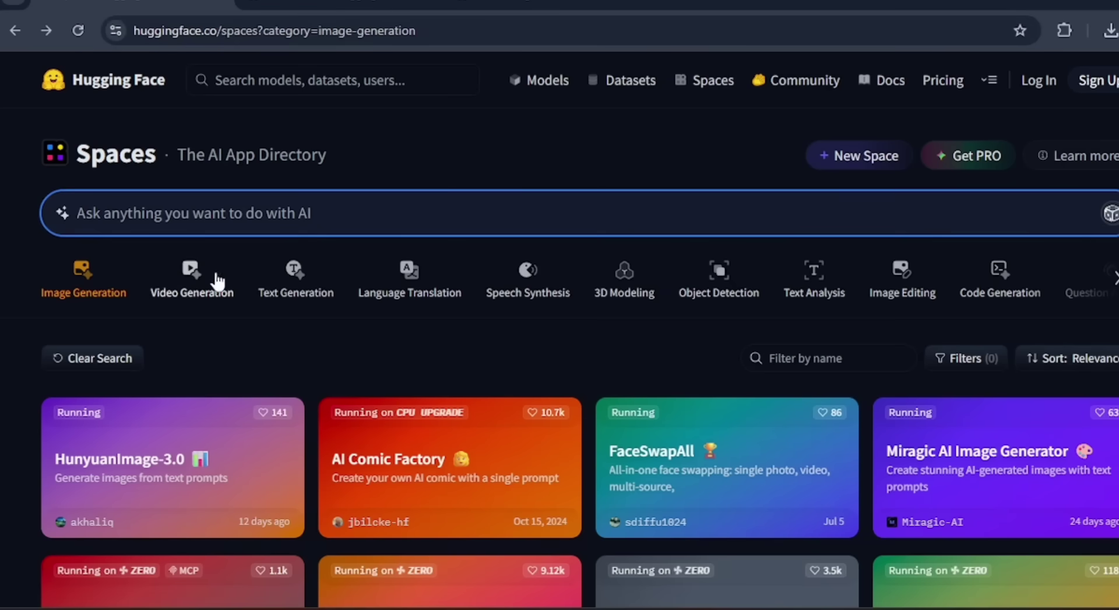
left_click(192, 285)
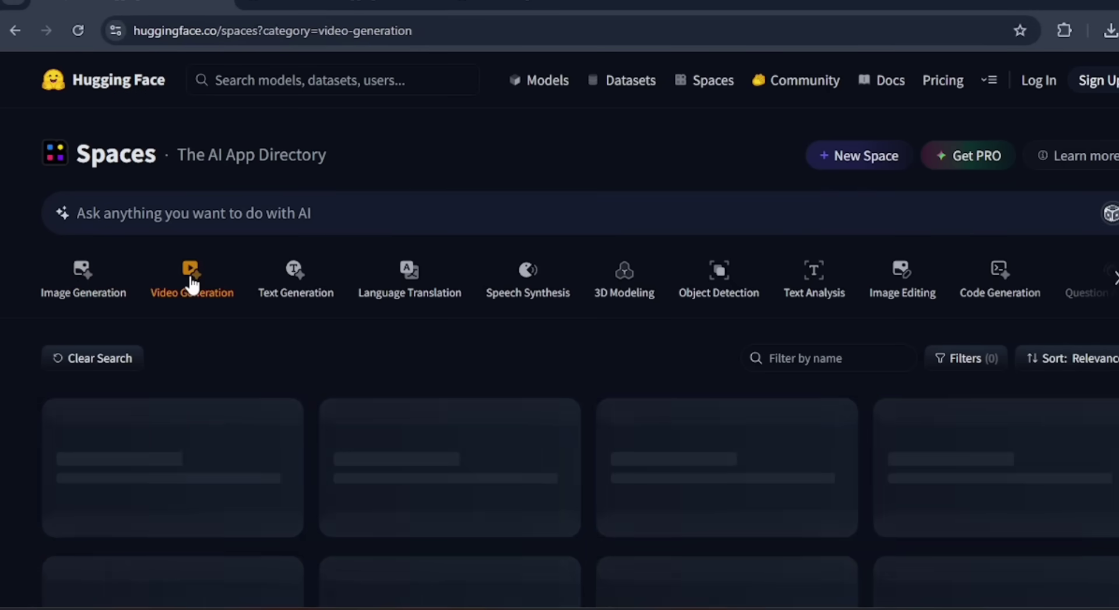
scroll(193, 286, "down", 3)
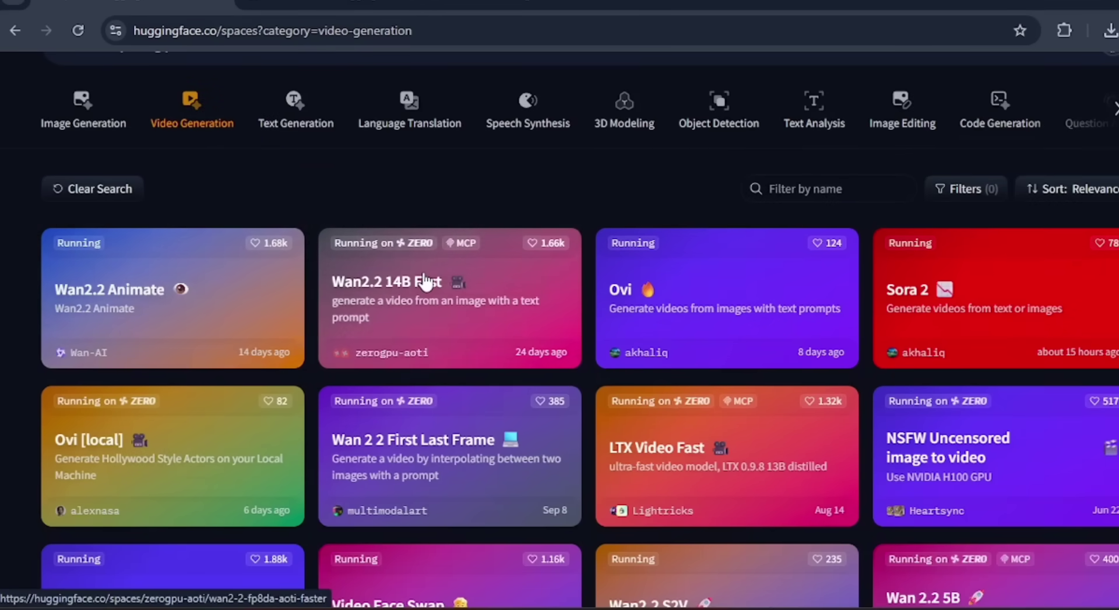
scroll(425, 282, "down", 4)
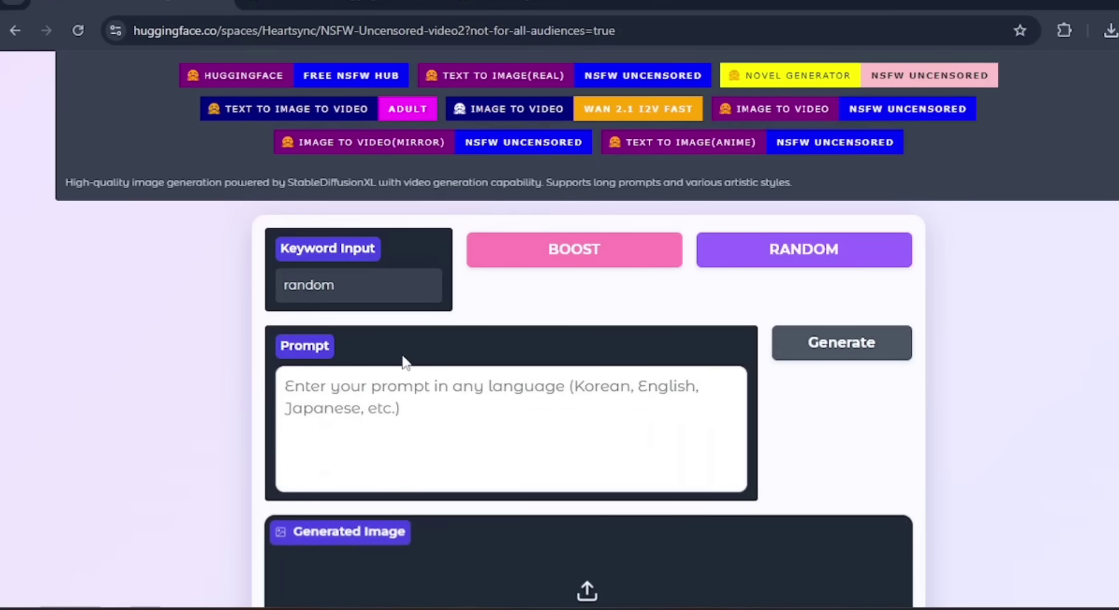
scroll(403, 362, "down", 5)
scroll(405, 363, "up", 9)
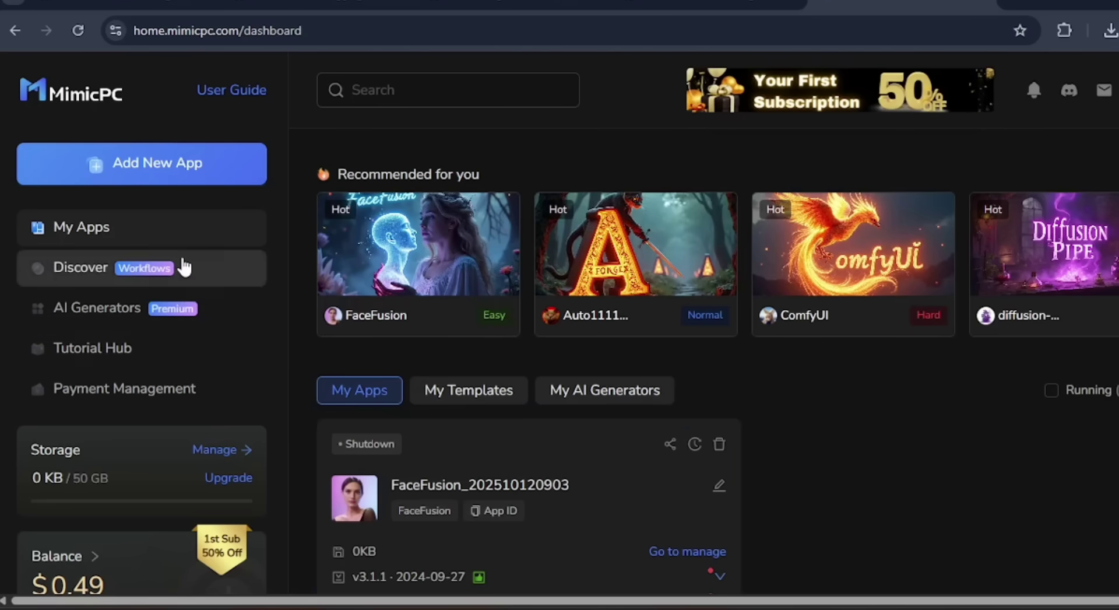
Browse MimicPC's Discover workflows and Tutorial Hub articles
left_click(215, 272)
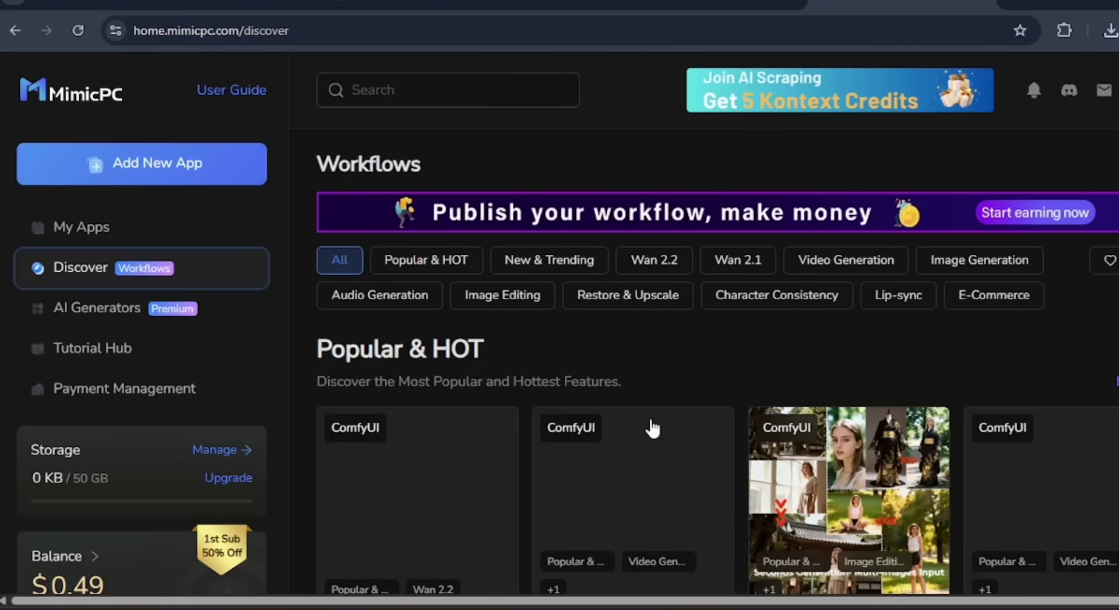
scroll(658, 433, "down", 1)
scroll(658, 434, "up", 1)
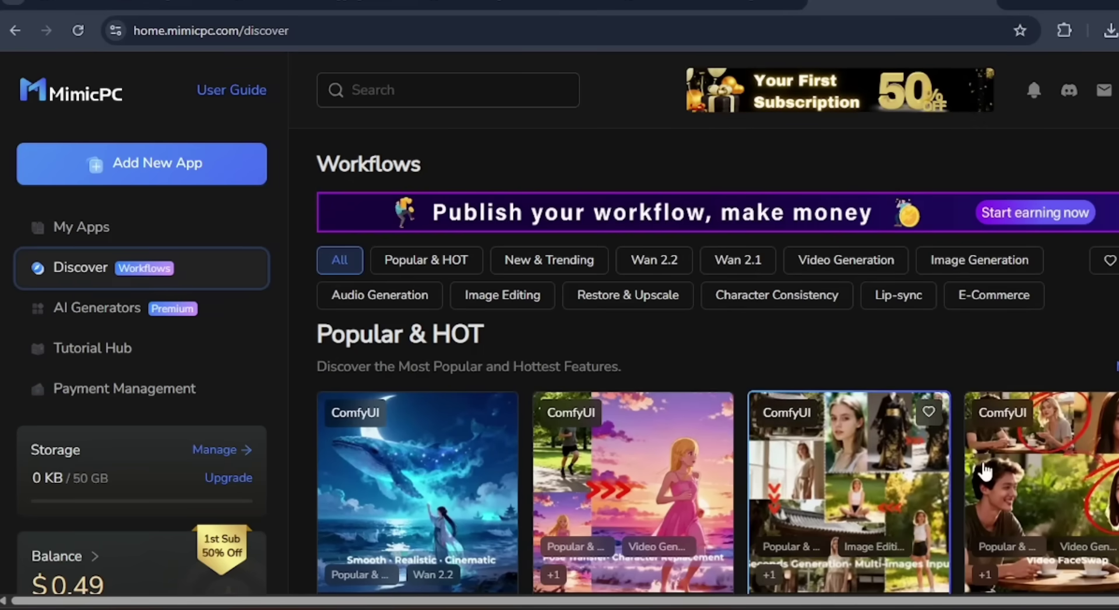
scroll(1043, 361, "down", 3)
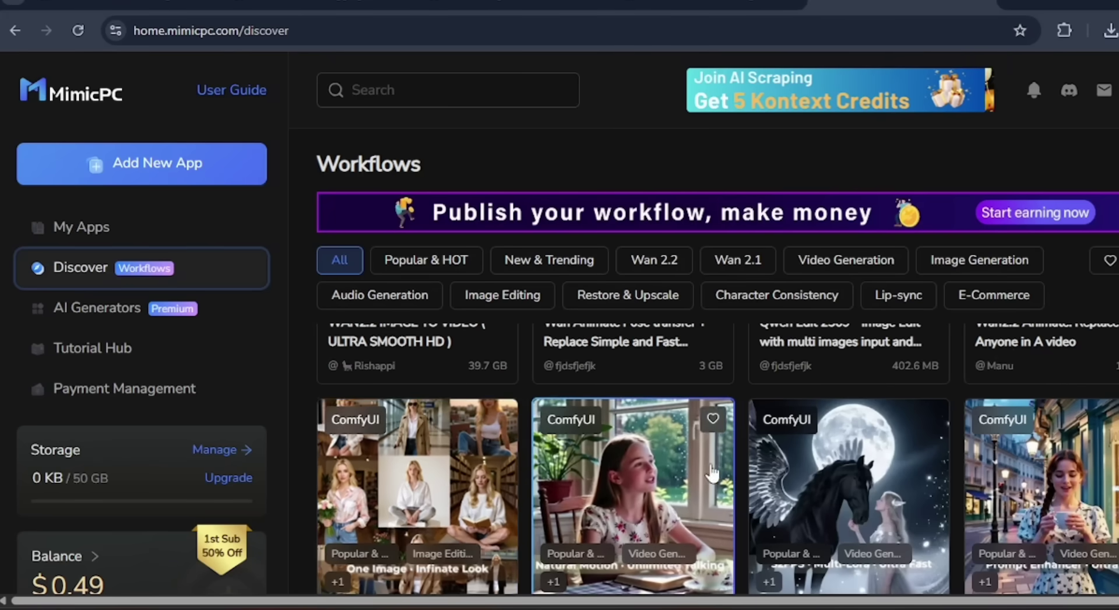
left_click(185, 348)
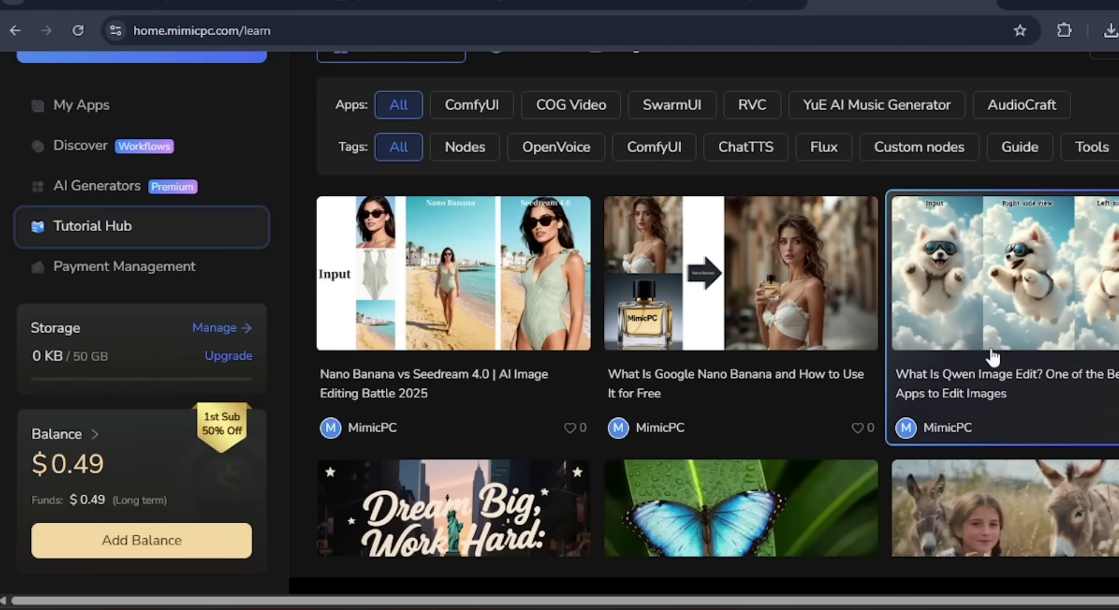
scroll(993, 365, "down", 3)
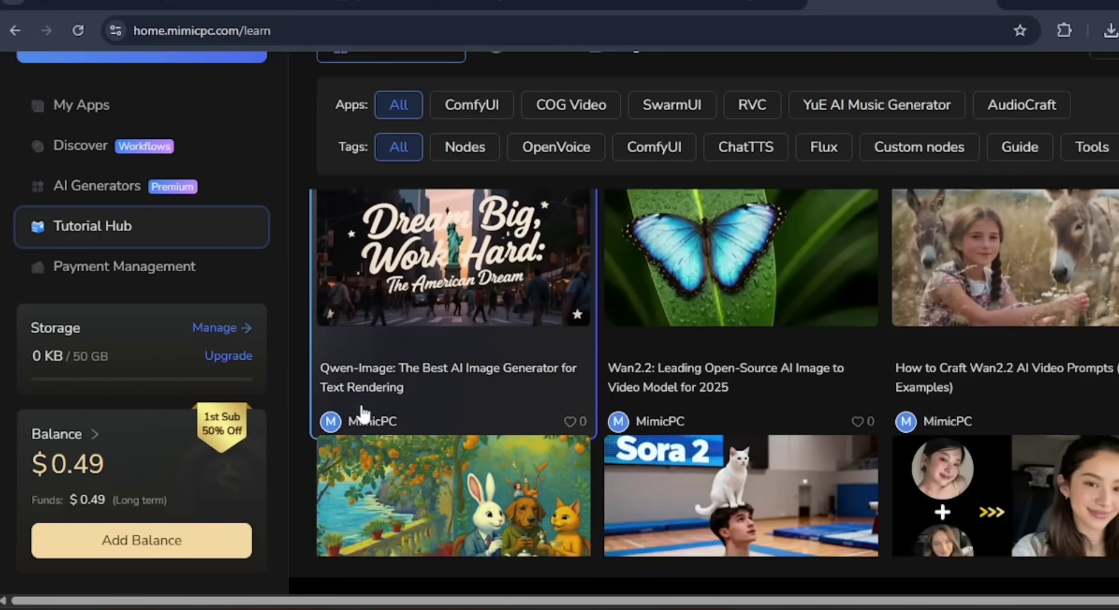
Create and start the Auto1111 WebUI Forge app from My Apps
left_click(222, 244)
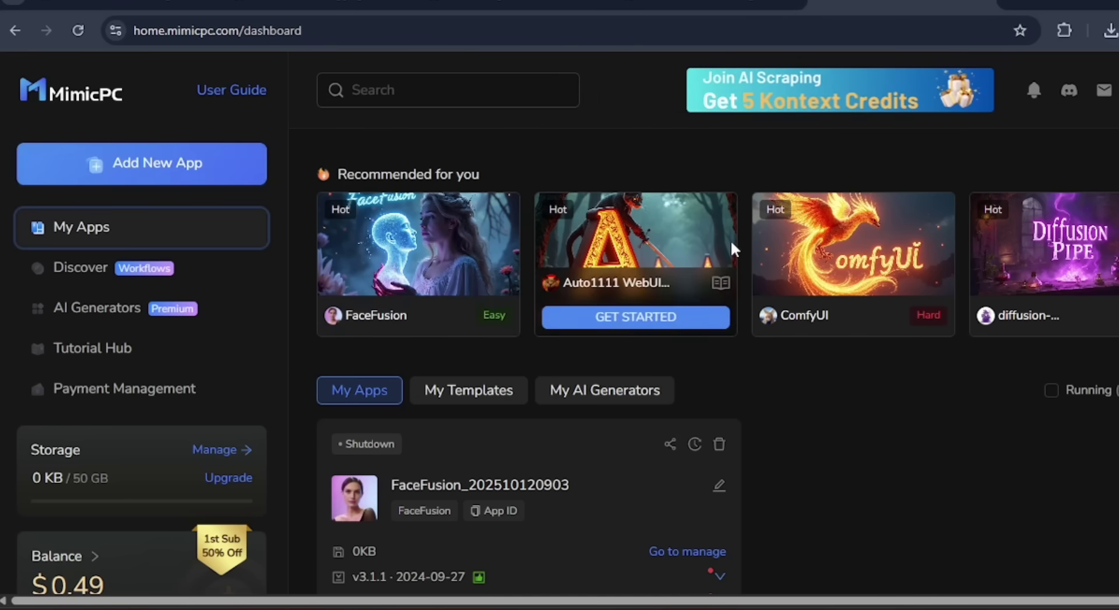
scroll(935, 384, "down", 2)
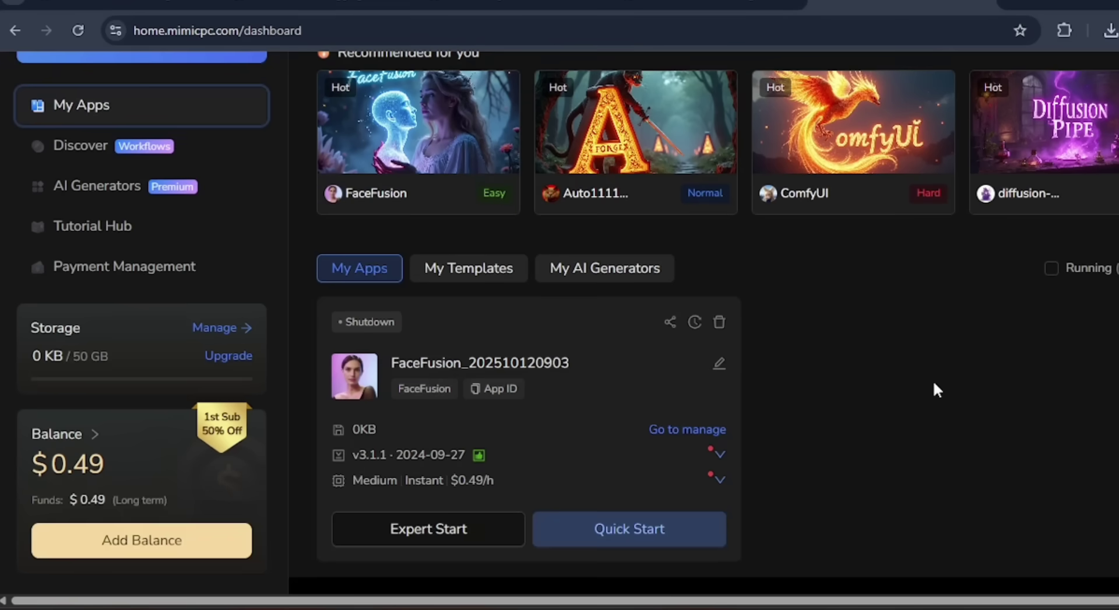
scroll(935, 384, "up", 2)
left_click(636, 316)
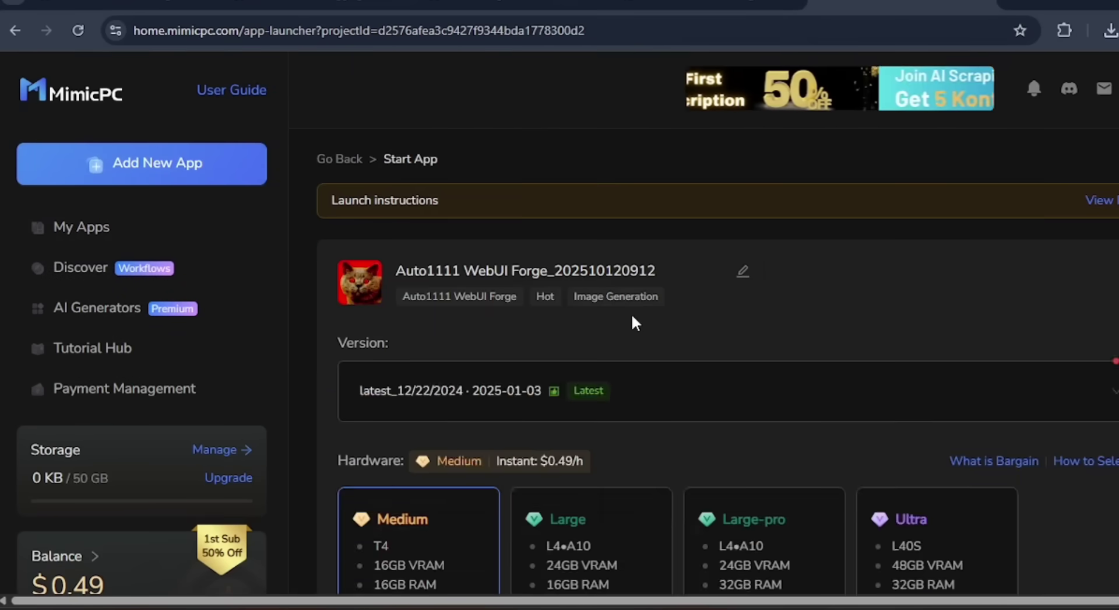
scroll(631, 315, "down", 5)
left_click(1069, 527)
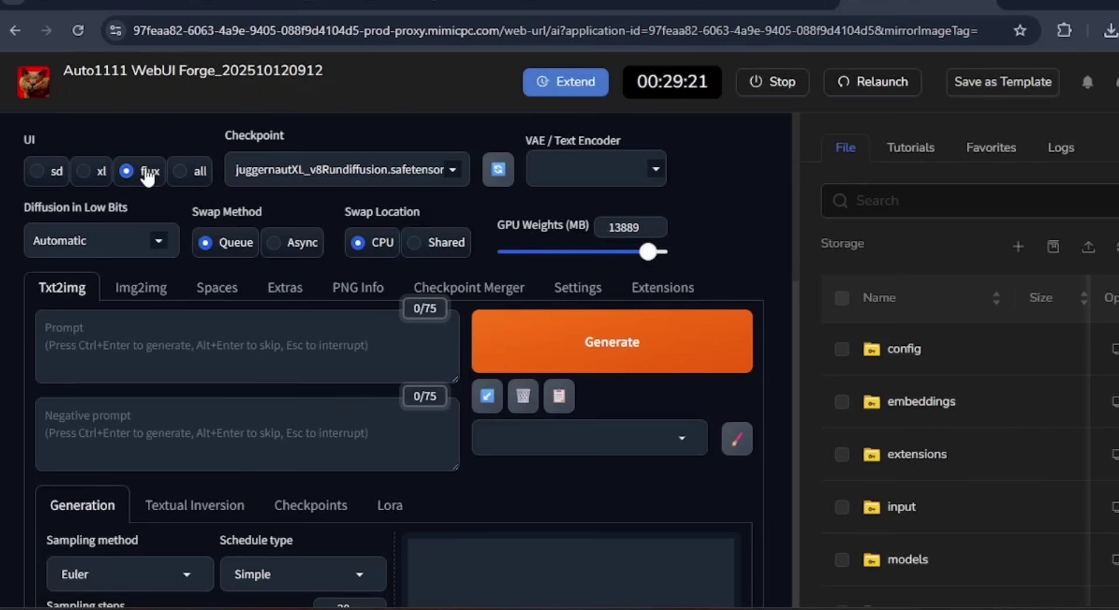
Generate 'AN IMAGE OF A WOMAN IN A BIKINI' in txt2img
left_click(184, 338)
type("GENERATE AN IMAGE OF A WOMAN IN A BIKINI")
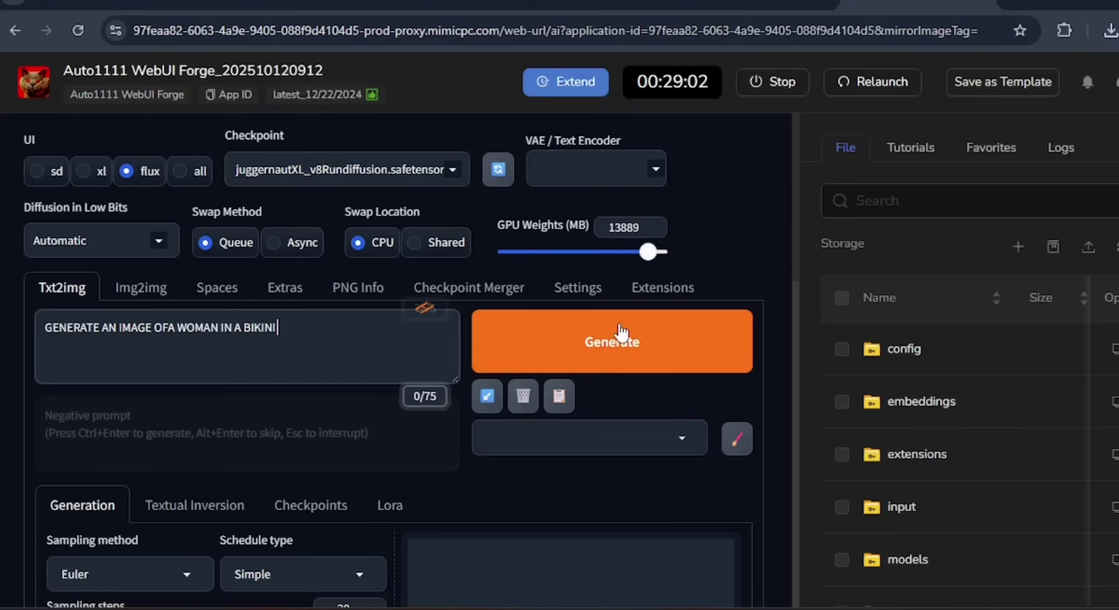
left_click(624, 340)
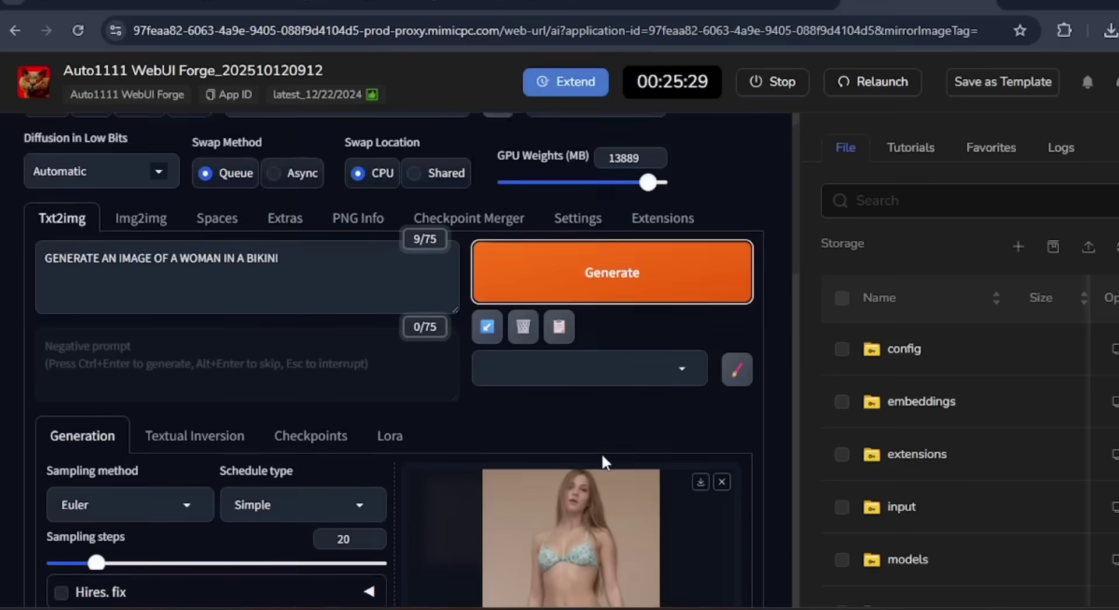
scroll(604, 462, "down", 3)
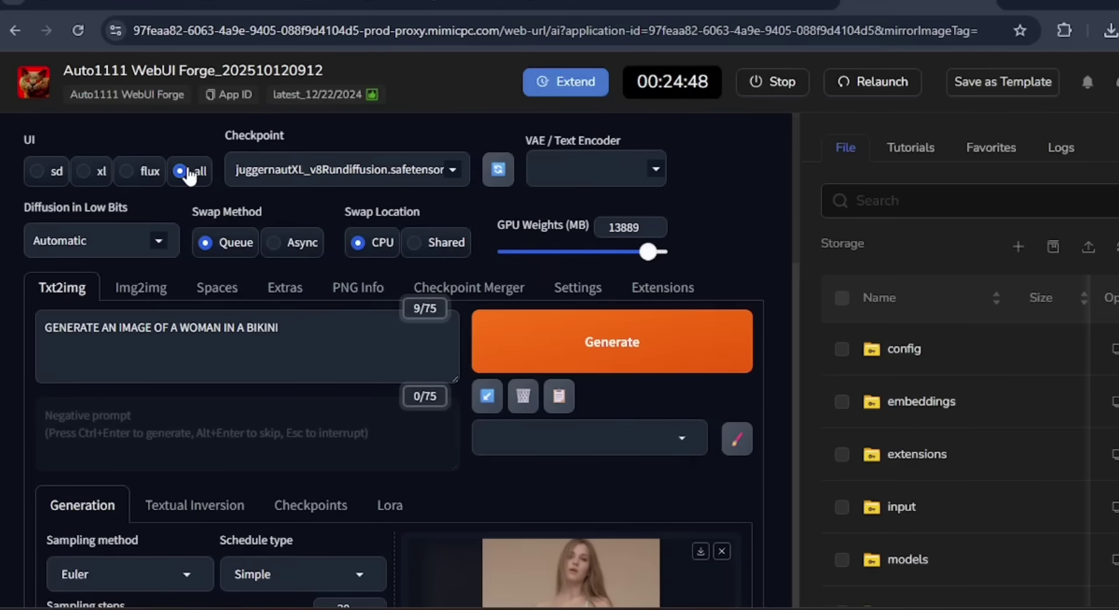
Add the negative prompt 'DISTORTION OR WEIRD BODY PARTS' and regenerate
left_click(211, 498)
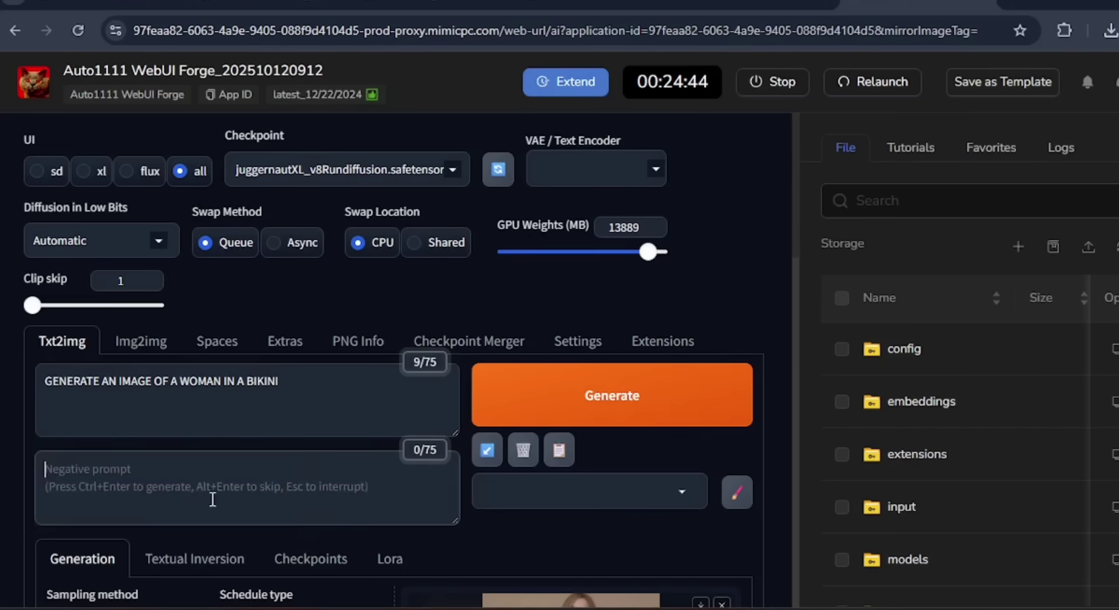
type("DIST")
type("ORTION ")
type("OR WEIRD BODY PAR")
type("TS")
left_click(612, 395)
scroll(561, 482, "down", 5)
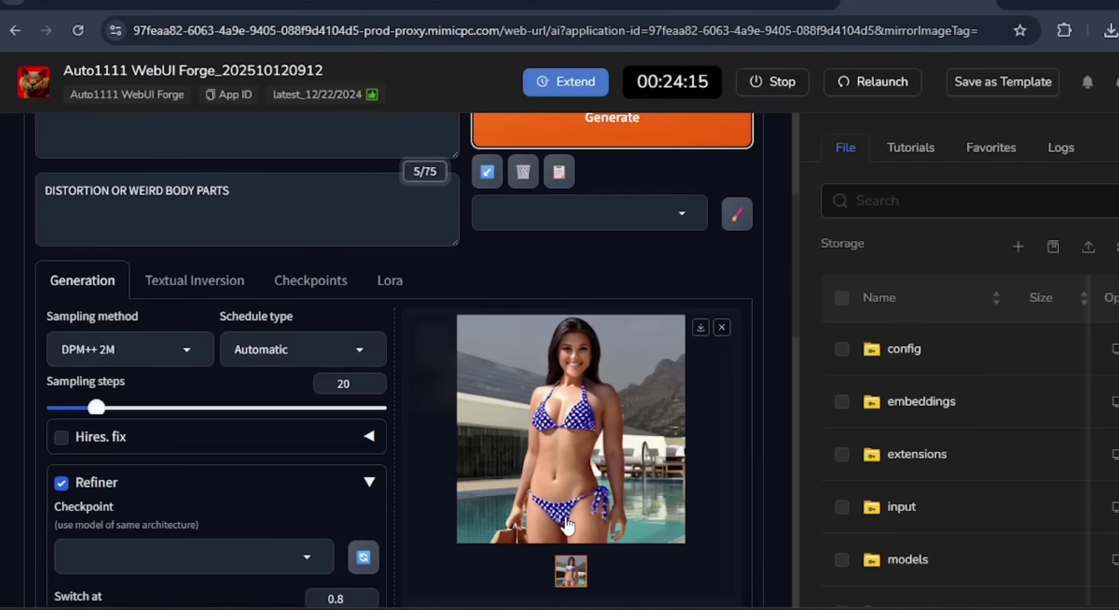
scroll(520, 473, "up", 5)
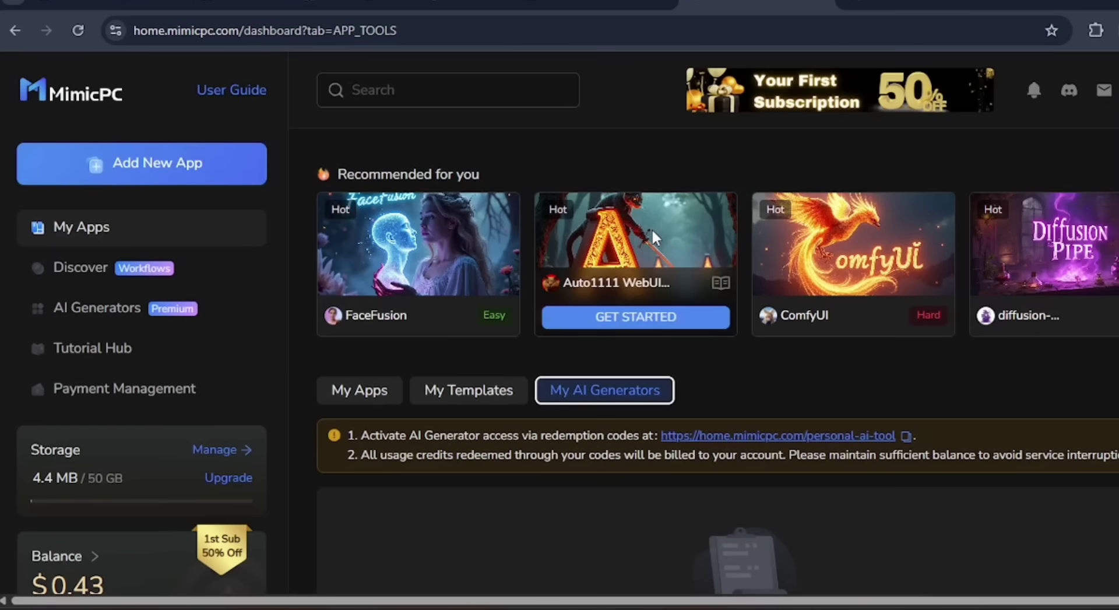
mouse_move(360, 263)
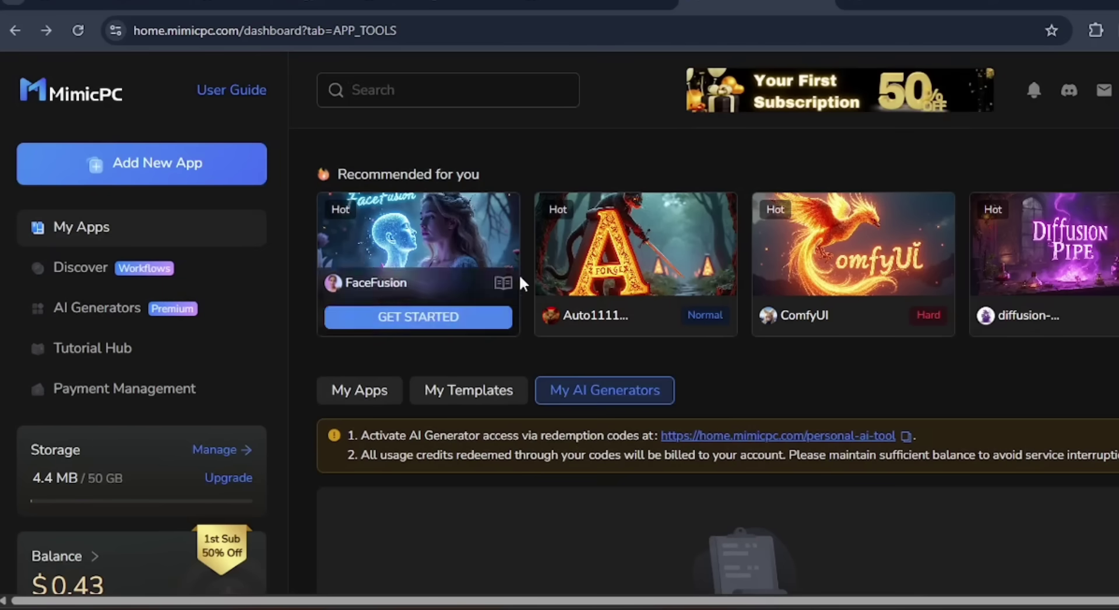
Search Google for 'DIGEN AI' from the new tab's address bar
mouse_move(663, 322)
mouse_move(857, 317)
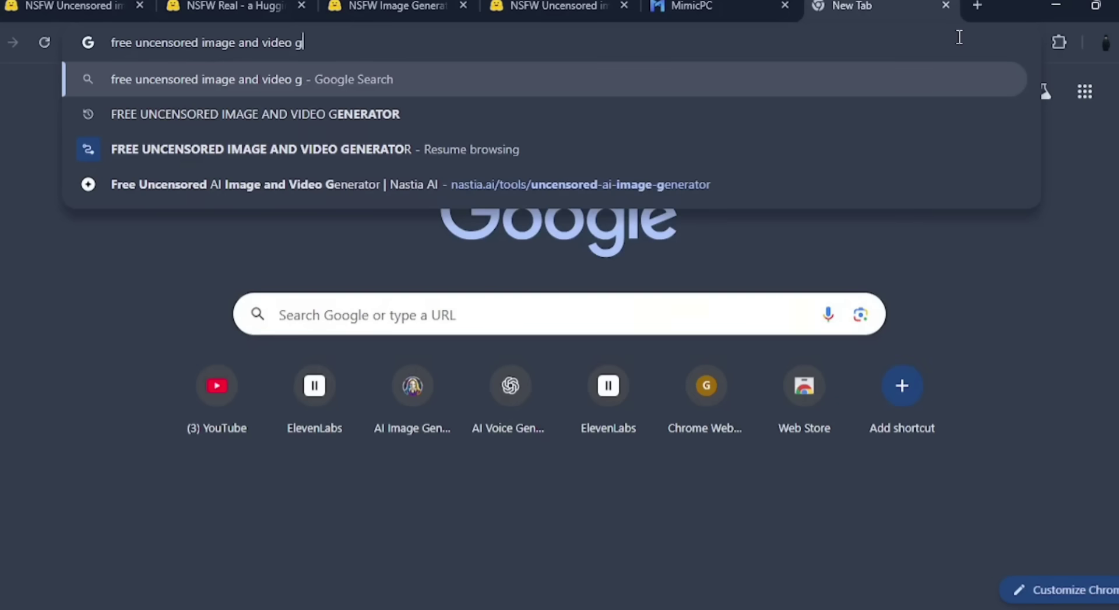
key("BackSpace")
key("BackSpace")
key("BackSpace")
key("BackSpace")
key("BackSpace")
key("BackSpace")
key("BackSpace")
key("BackSpace")
key("BackSpace")
key("BackSpace")
key("BackSpace")
key("BackSpace")
key("BackSpace")
key("BackSpace")
key("BackSpace")
key("BackSpace")
key("BackSpace")
key("BackSpace")
key("BackSpace")
key("BackSpace")
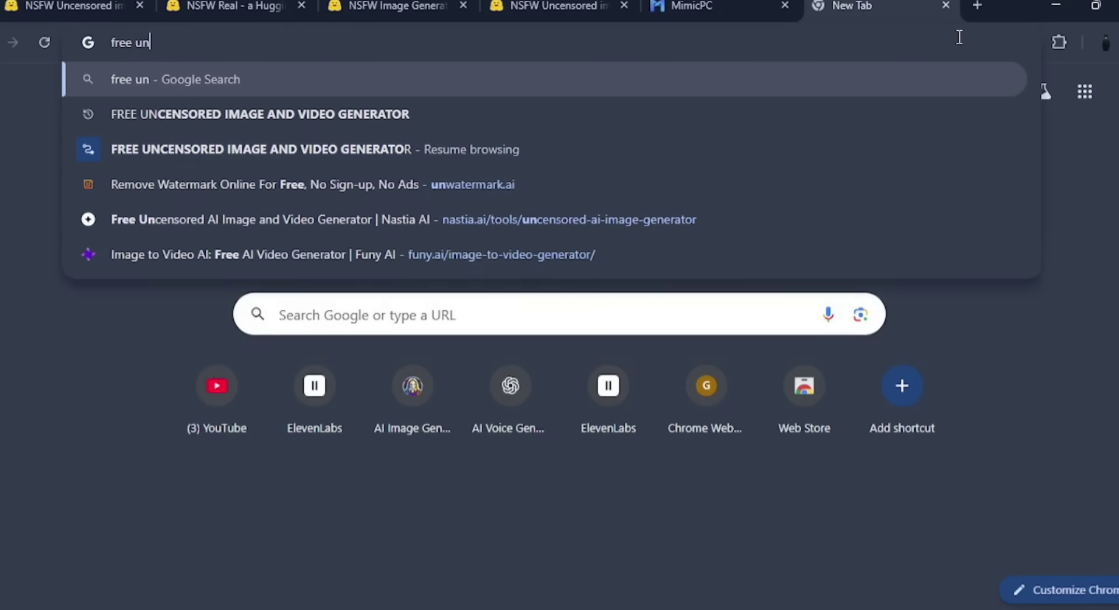
type("DIGEN AI")
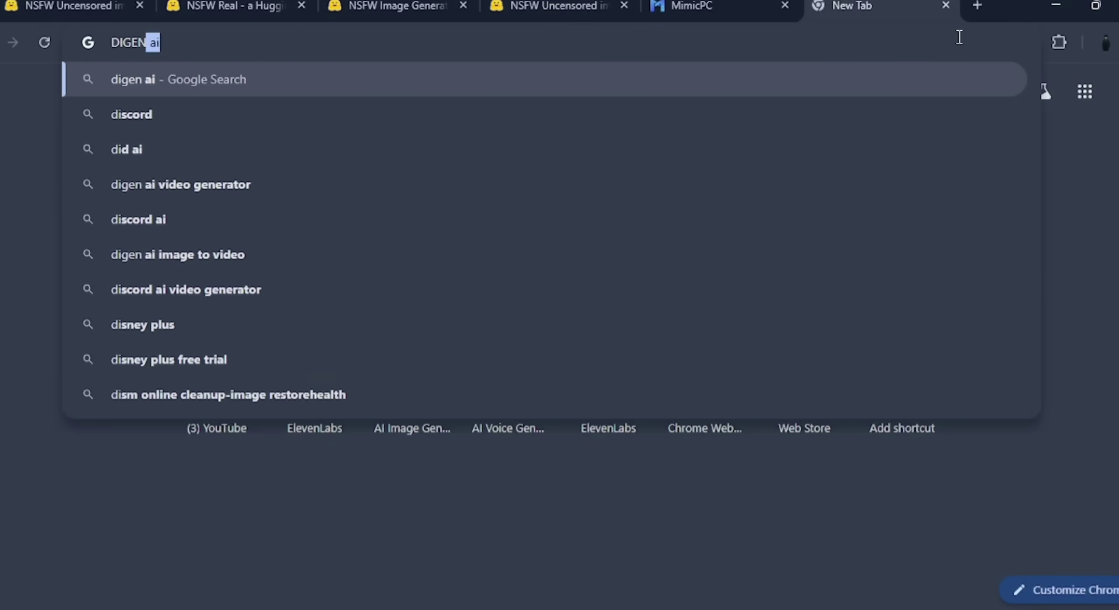
key("Return")
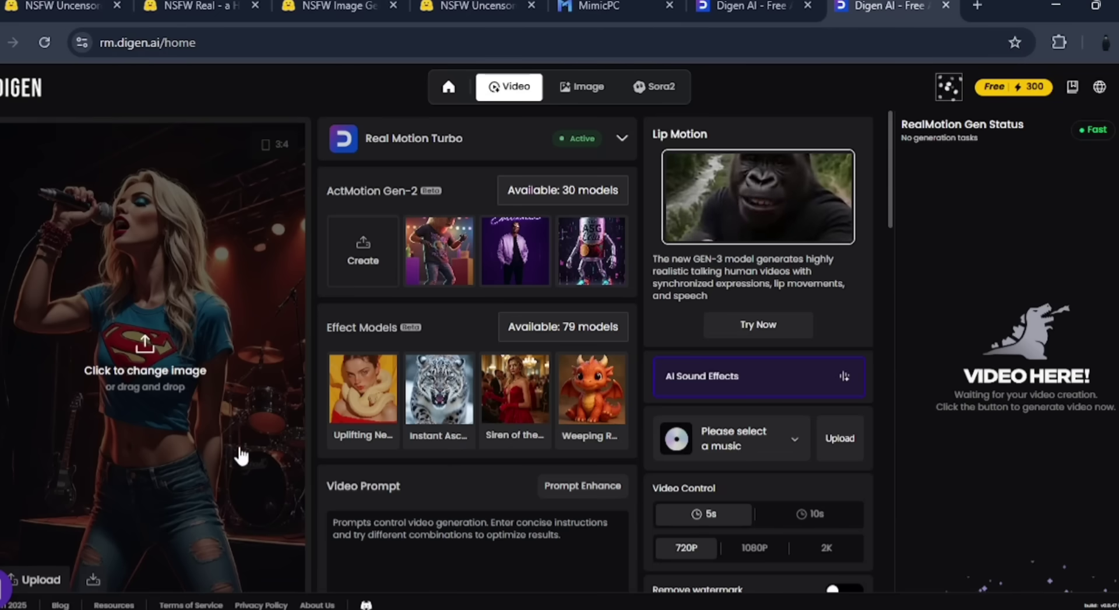
Generate four bathrobe images and send the third one to Make a video
scroll(242, 456, "down", 5)
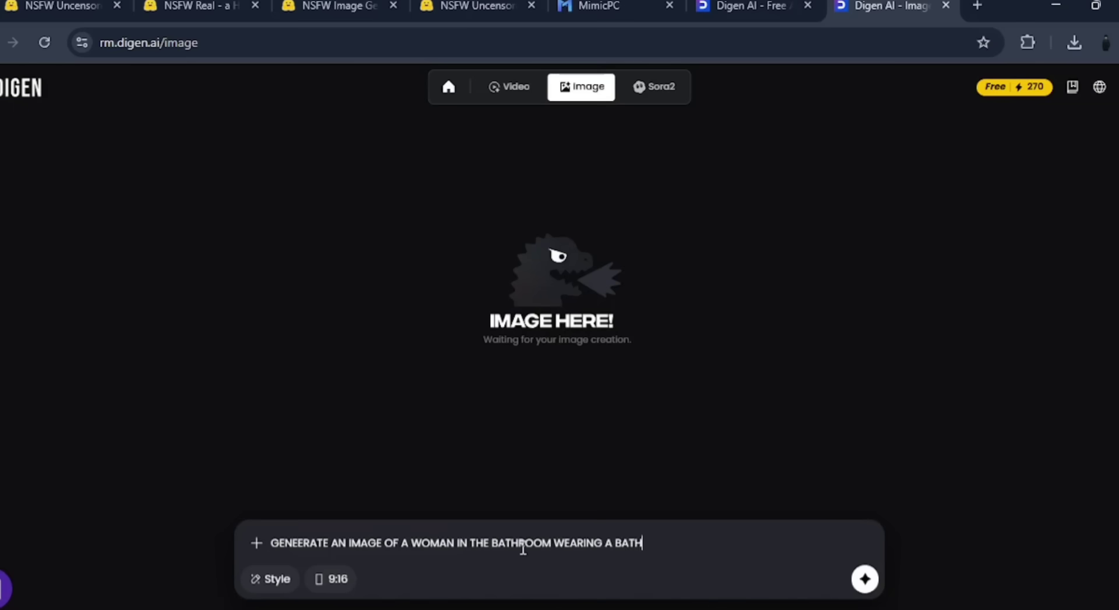
type("ROBE")
key("Return")
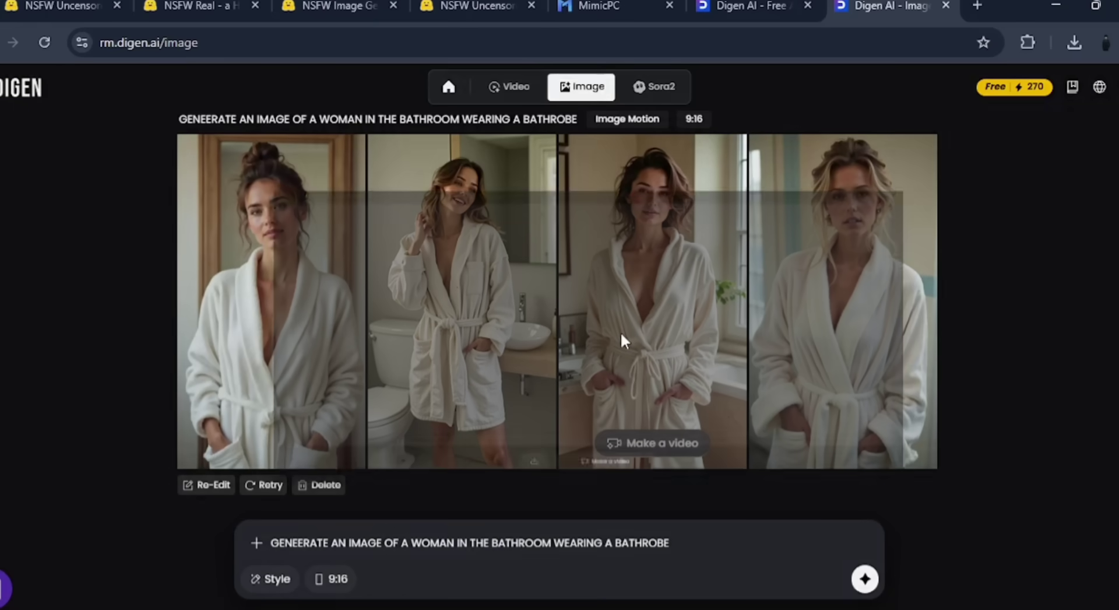
left_click(620, 331)
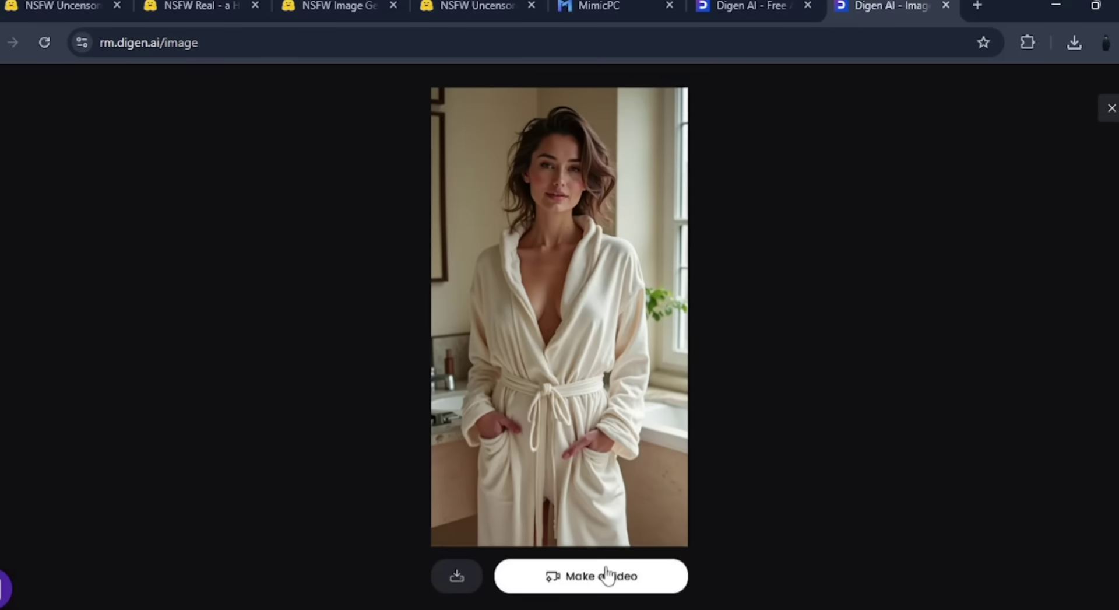
left_click(608, 575)
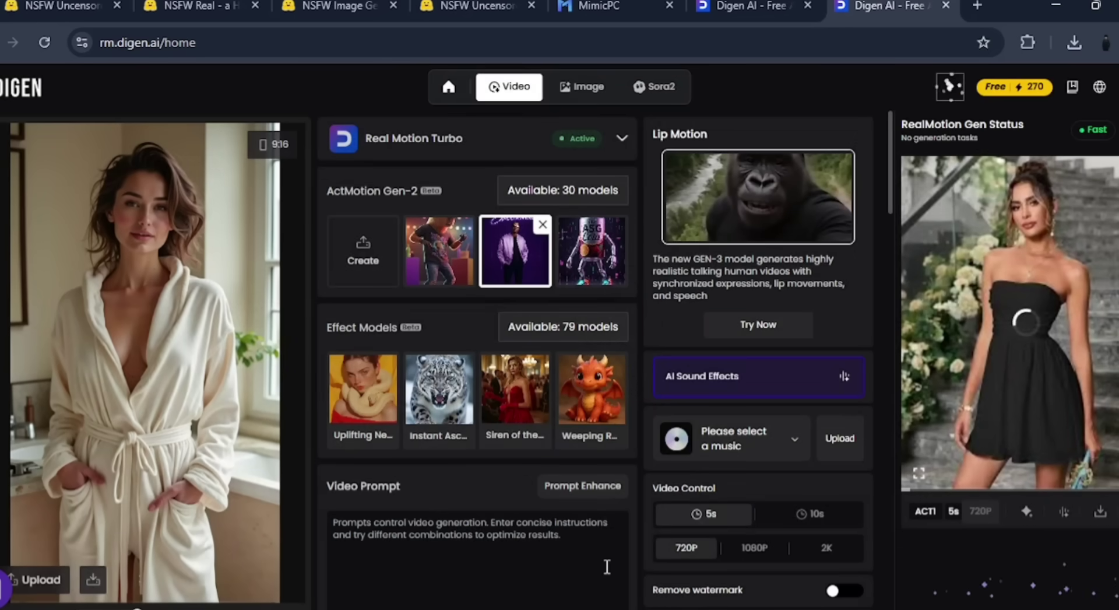
Queue a video of the bathrobe portrait with prompt 'THE WOMAN IN THIS IMAGE WAVES AND SMILES'
left_click(428, 537)
type("THE WOMAN IN THIS IMAGE WAVE")
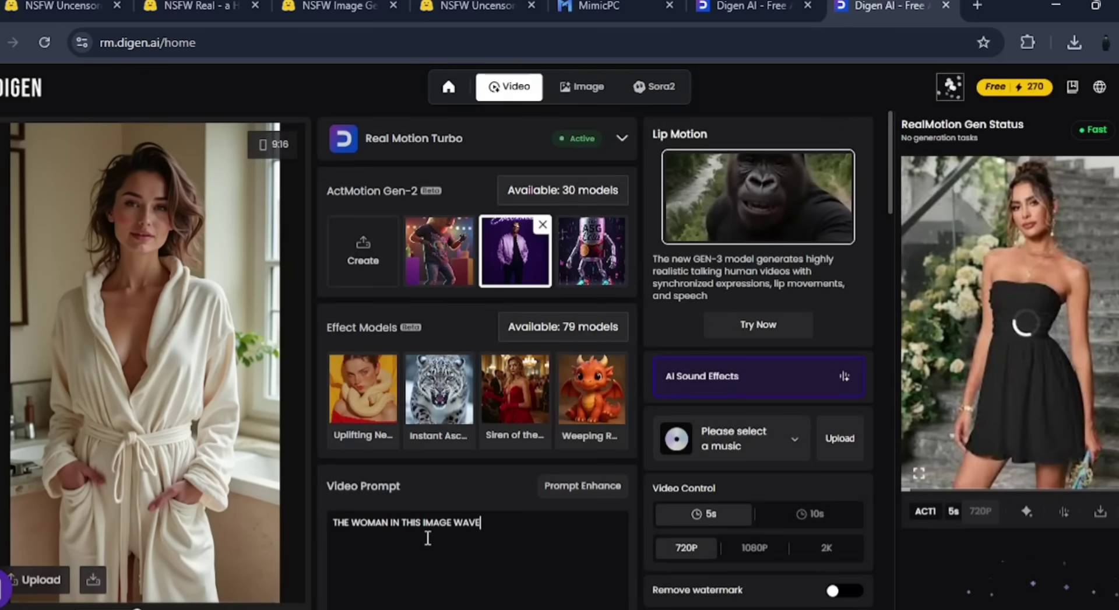
type("S AND SMILES")
scroll(748, 587, "down", 1)
left_click(749, 589)
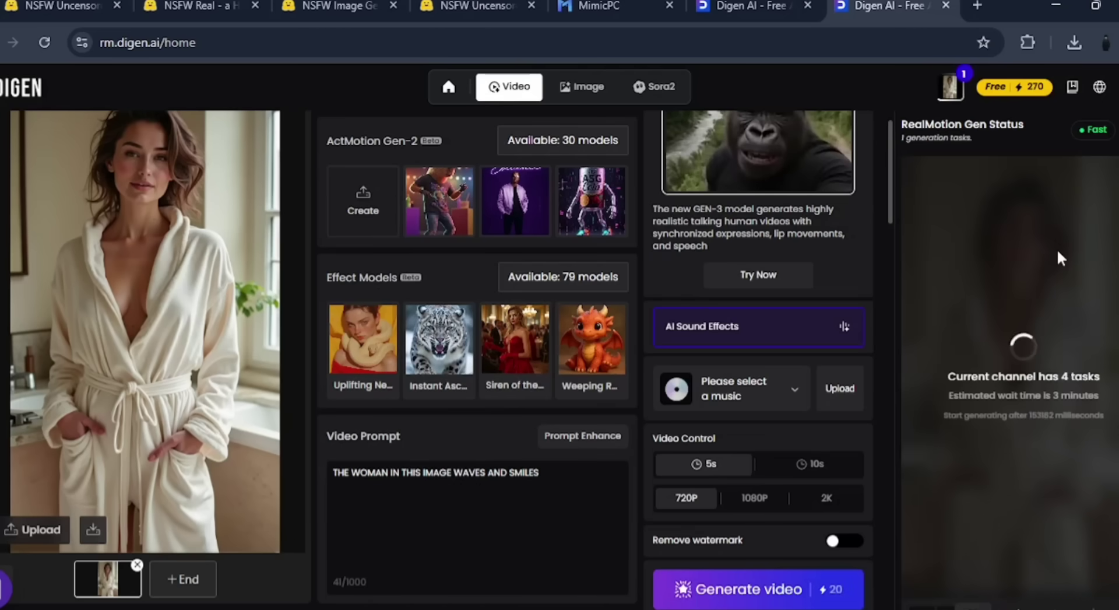